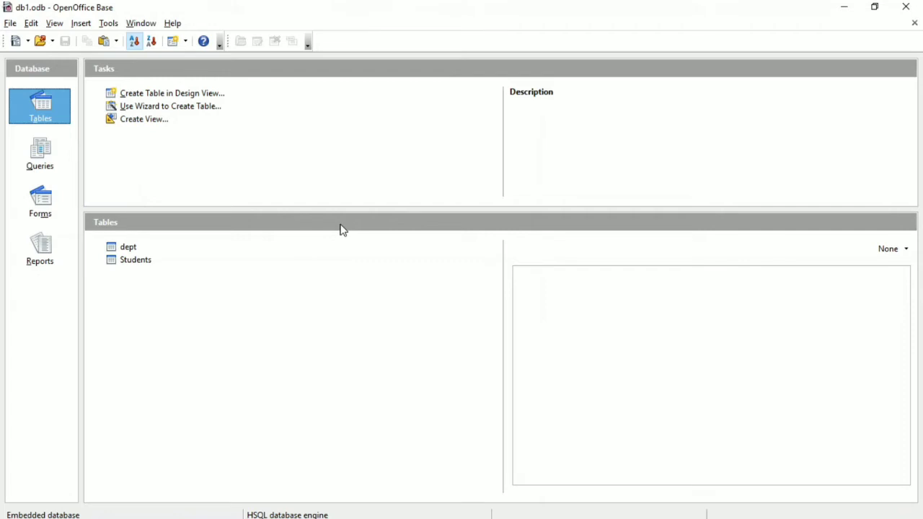
Step: Open the records of the Students table
left_click(128, 249)
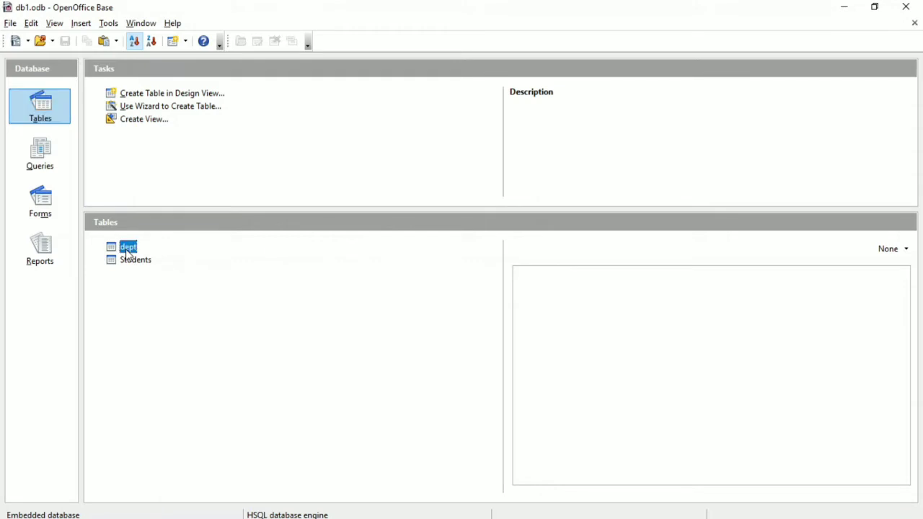
left_click(127, 261)
left_click(127, 248)
left_click(128, 264)
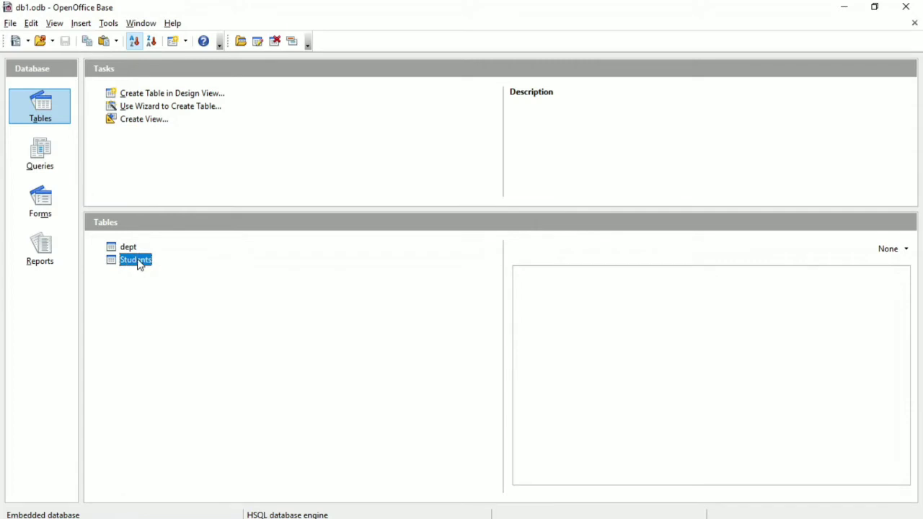
double_click(140, 263)
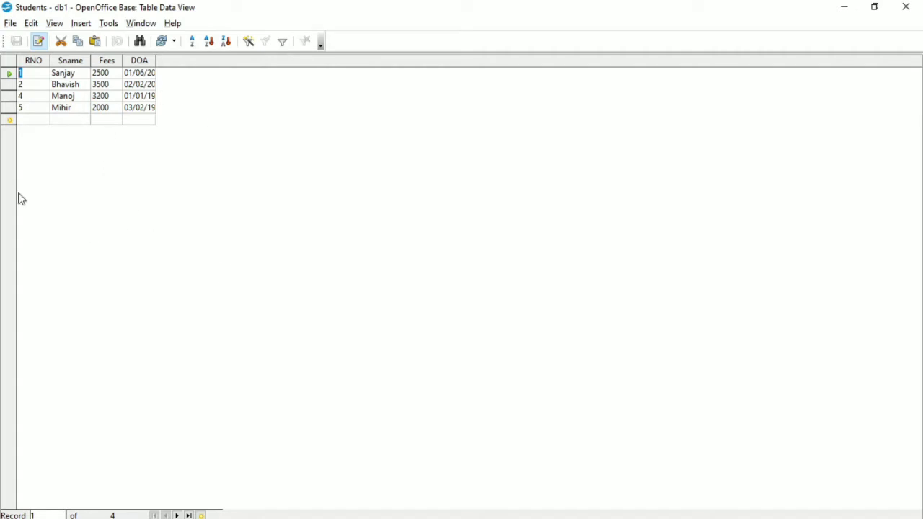
Step: Add a student record with RNO 6, the student's name, Fees 2500 and DOA 02/05/2019, and commit it
left_click(33, 121)
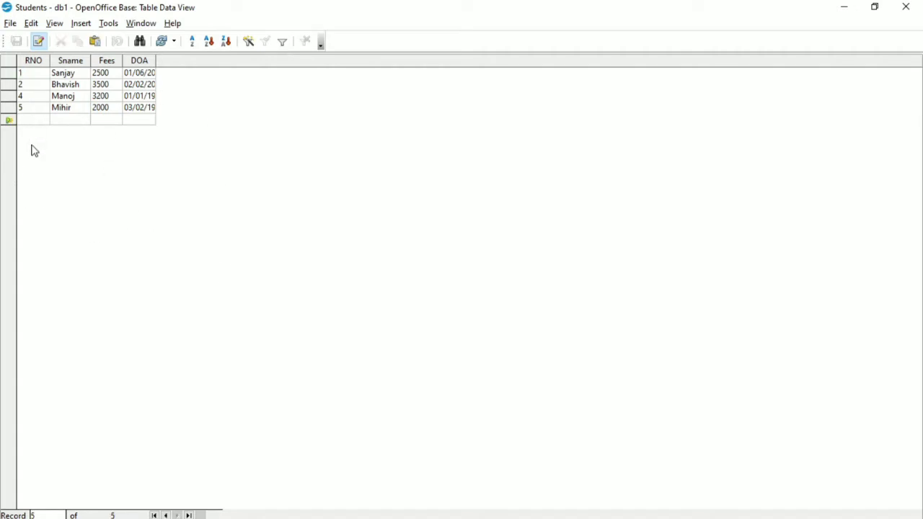
type("6")
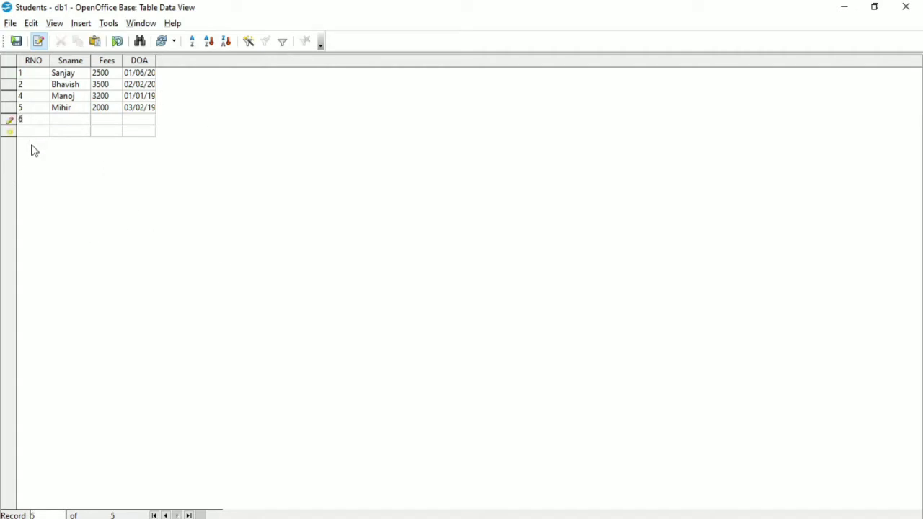
key("Tab")
type("Dinesh")
key("Tab")
type("2500")
left_click(145, 121)
type("02/05/")
type("2019")
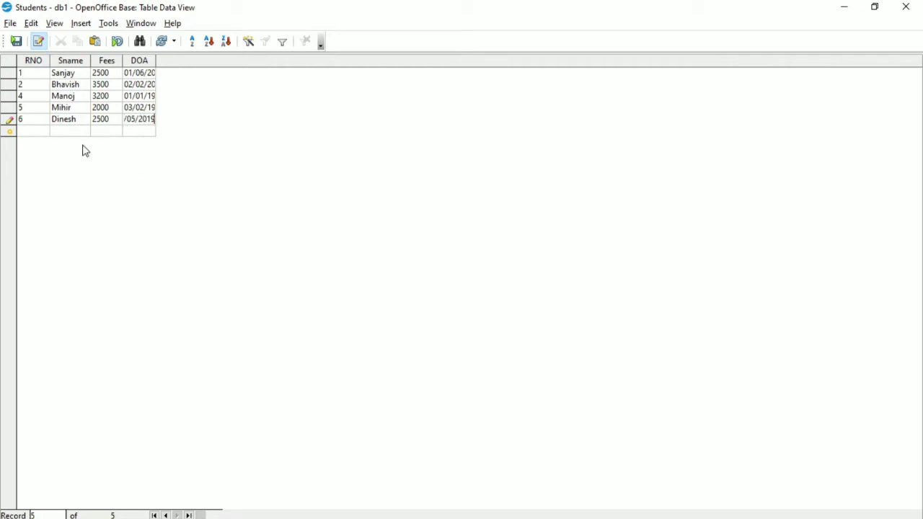
left_click(39, 132)
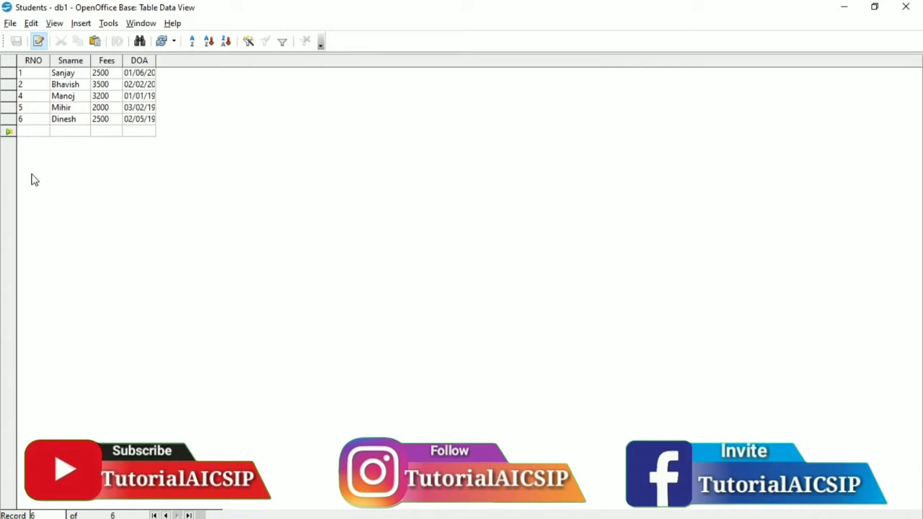
Step: Check the save commands available for the Students table, and close its data view
left_click(10, 23)
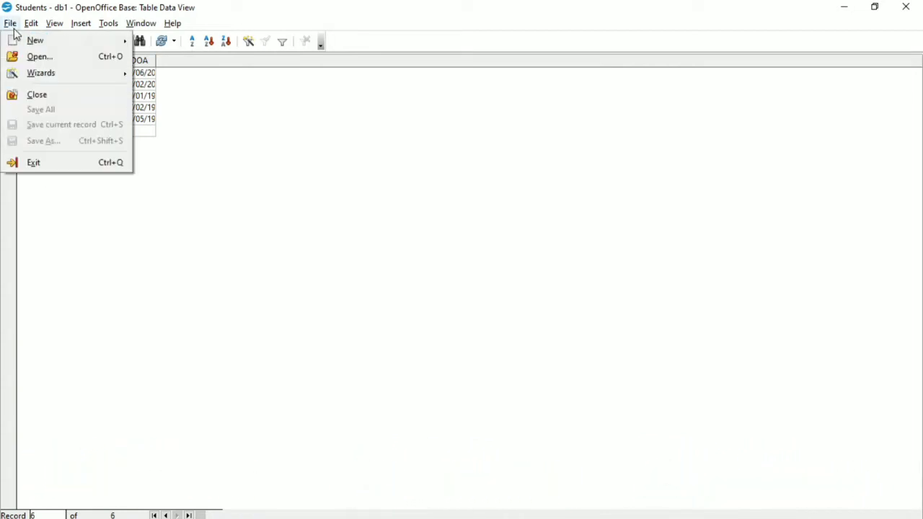
left_click(212, 220)
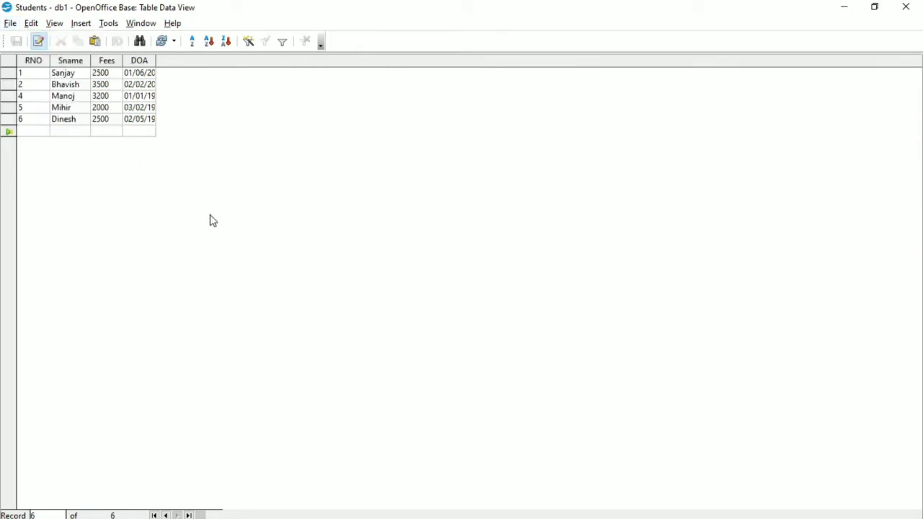
left_click(901, 9)
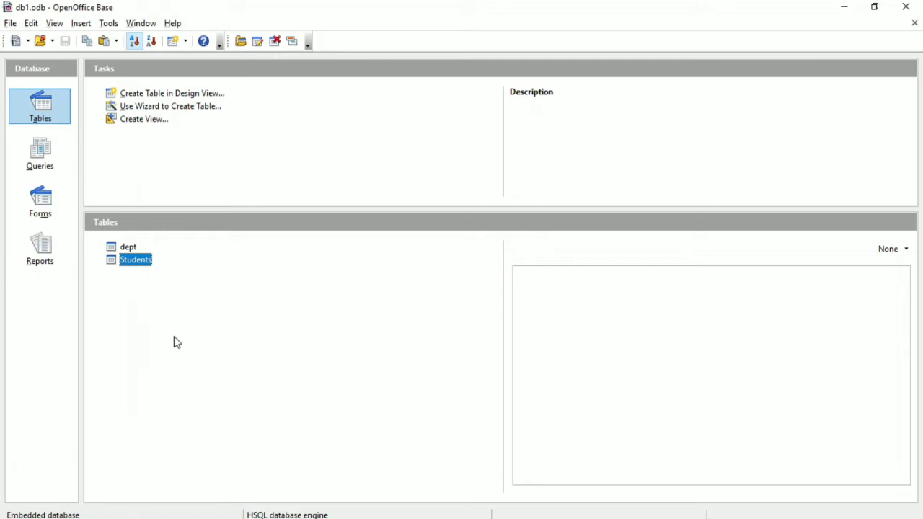
Step: Open the dept table's records, examine the TPP row and the Finance row's loc field, and close the table
left_click(130, 248)
double_click(131, 250)
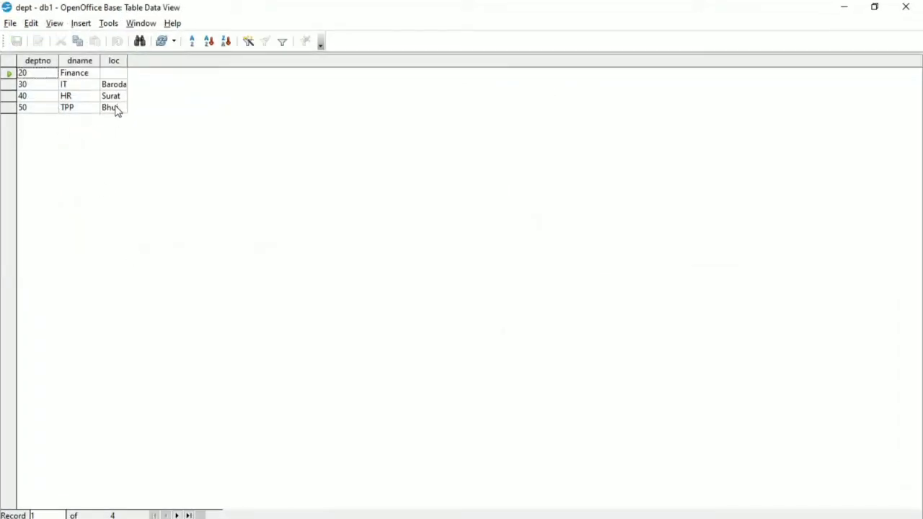
left_click(8, 109)
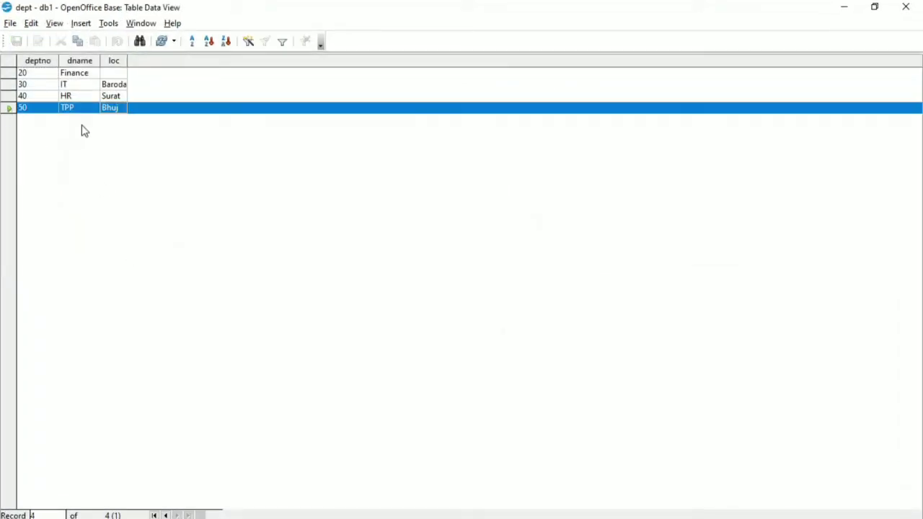
left_click(121, 114)
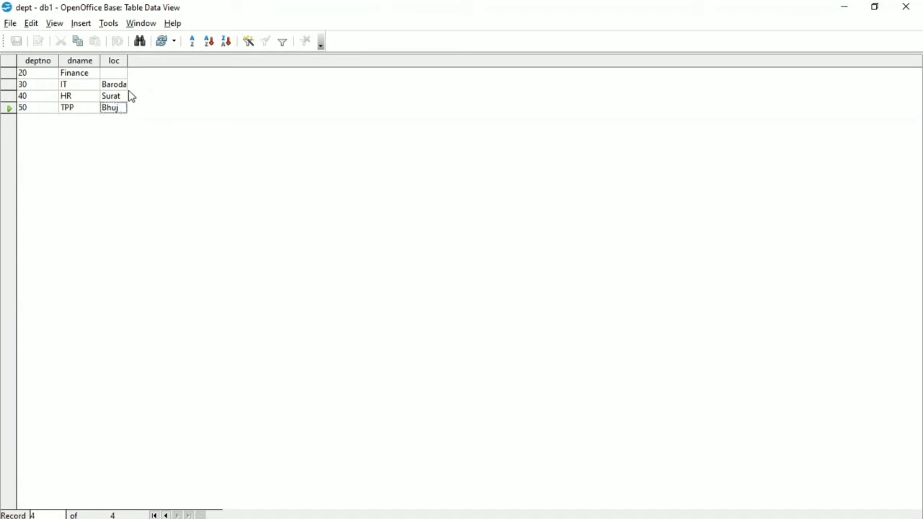
left_click(107, 73)
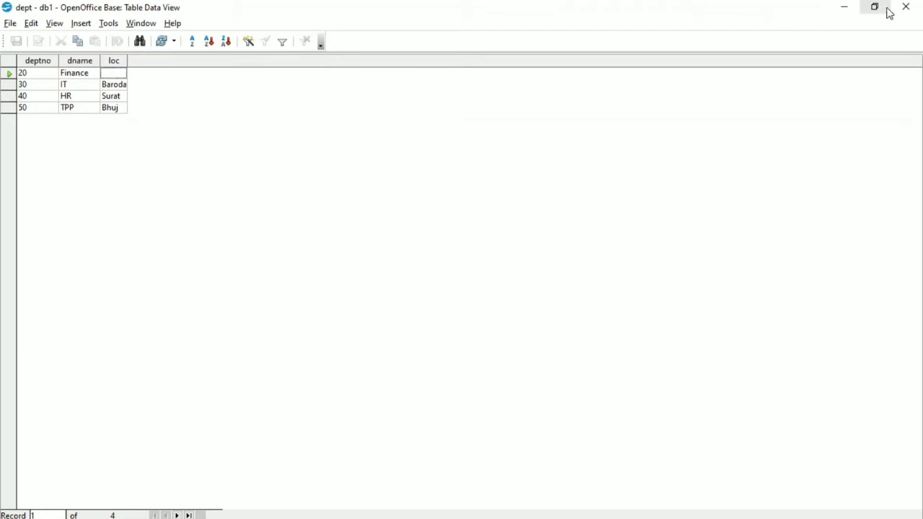
left_click(910, 8)
Step: Open the dept table's design to examine its field definitions, and close it without changes
right_click(132, 248)
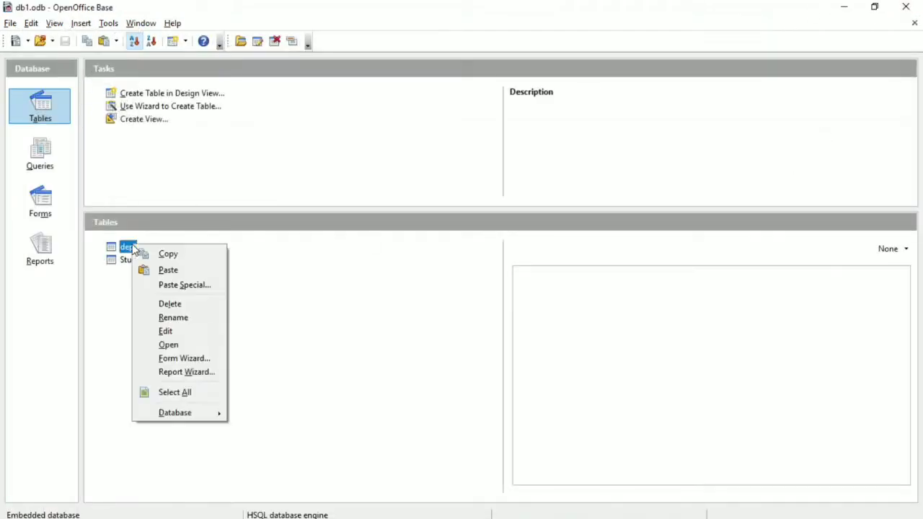
left_click(179, 331)
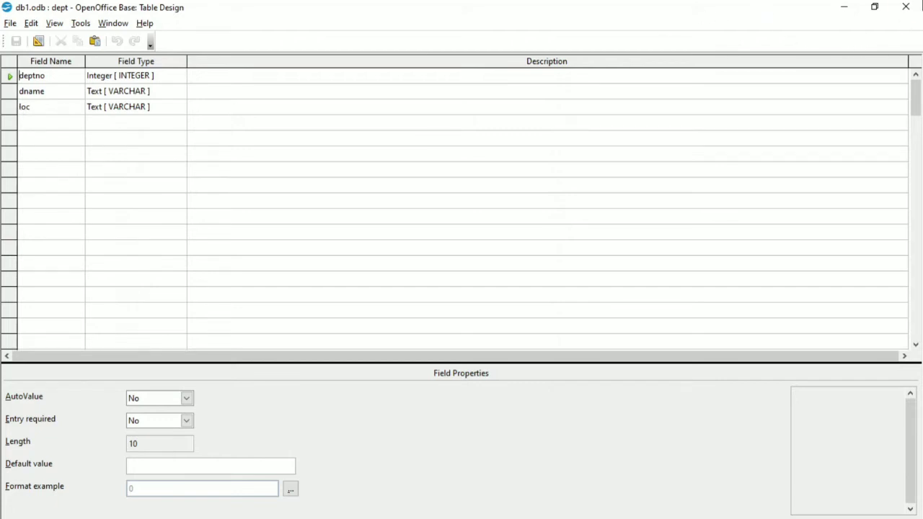
left_click(905, 7)
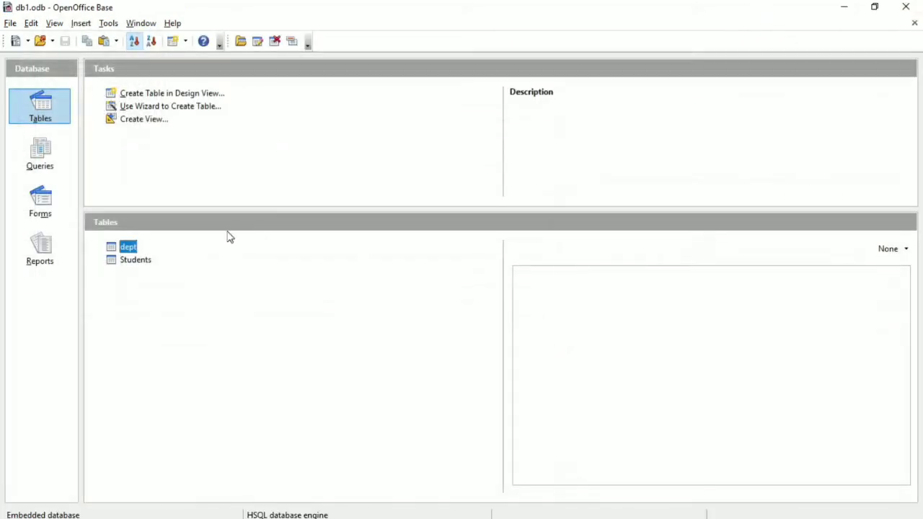
Step: Check whether the TPP and IT records of the dept table accept editing, and close the table
double_click(128, 247)
left_click(116, 109)
left_click(85, 110)
left_click(42, 85)
left_click(90, 88)
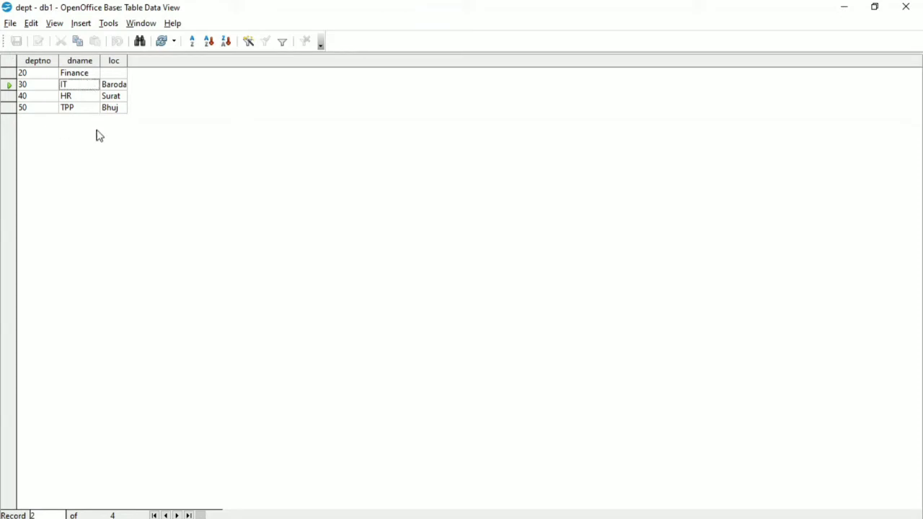
left_click(906, 6)
Step: Make deptno the primary key in the dept table's design, save the table, and close the design
right_click(134, 250)
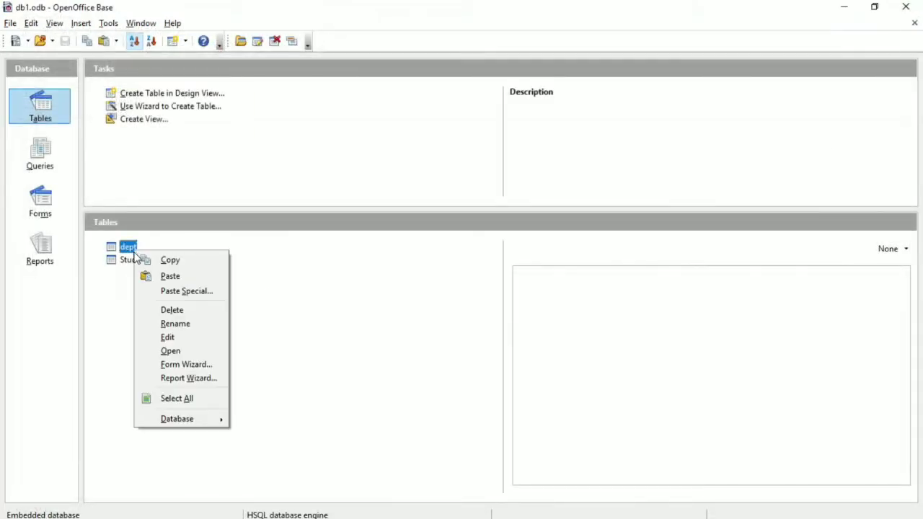
left_click(177, 336)
right_click(10, 76)
left_click(62, 144)
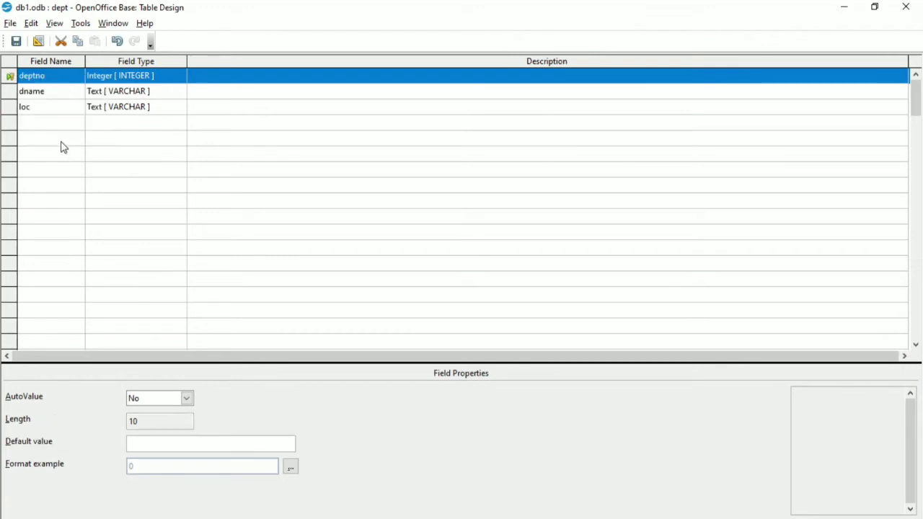
left_click(10, 23)
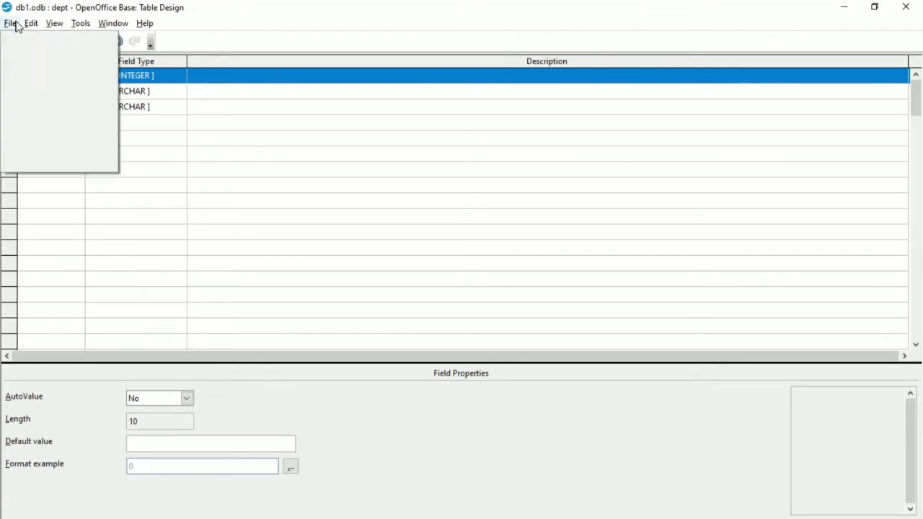
left_click(46, 125)
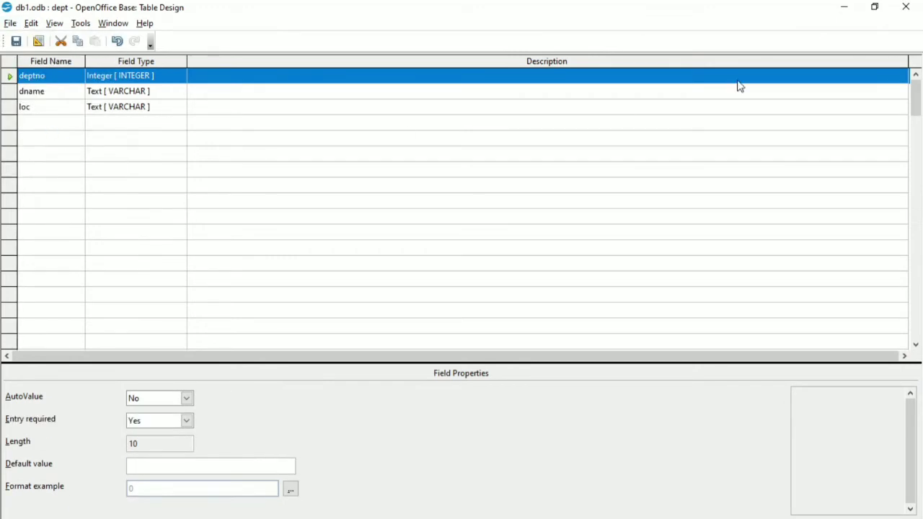
left_click(907, 7)
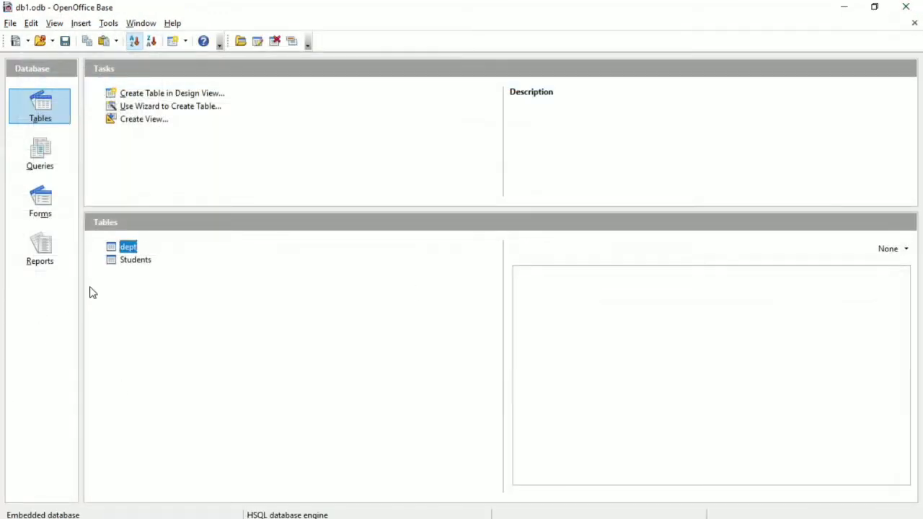
Step: Reopen the dept table's records, check cells in the Finance, HR and TPP rows for editability, and close the table
double_click(129, 248)
left_click(39, 109)
left_click(124, 108)
left_click(122, 74)
left_click(38, 72)
left_click(35, 65)
left_click(80, 105)
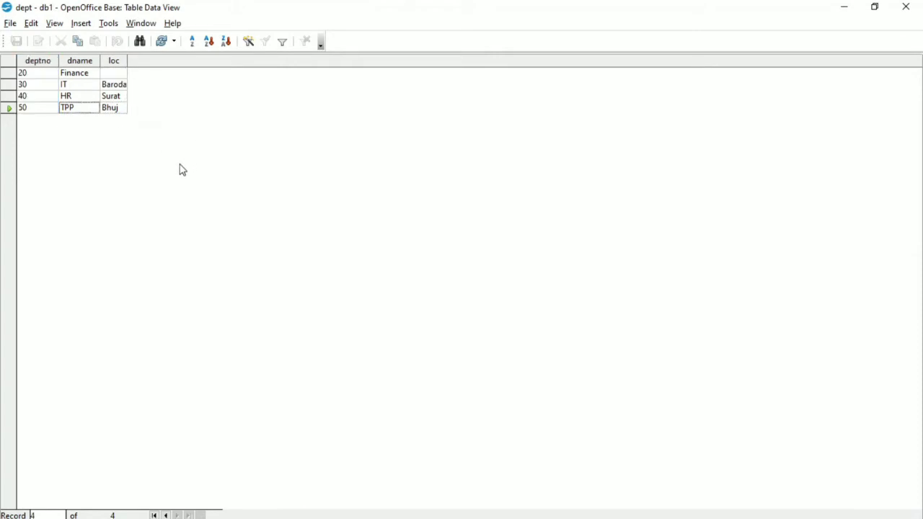
left_click(8, 73)
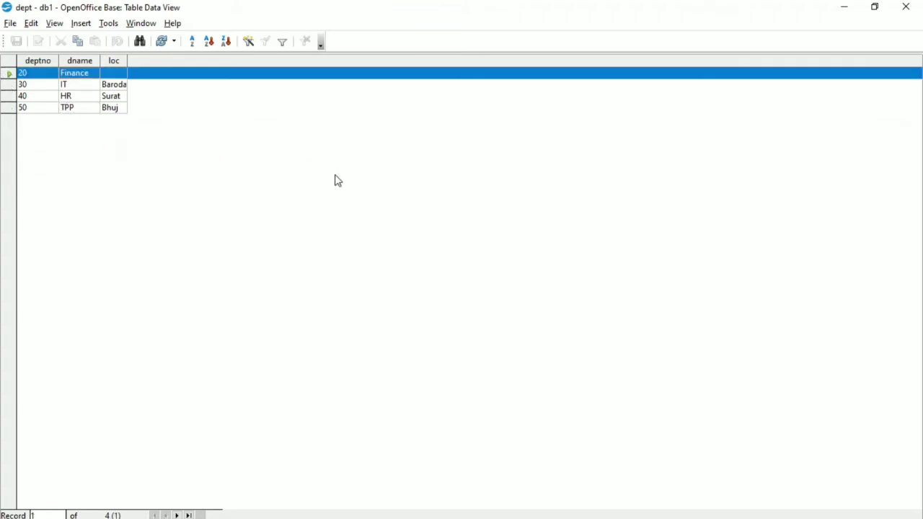
left_click(68, 109)
left_click(111, 100)
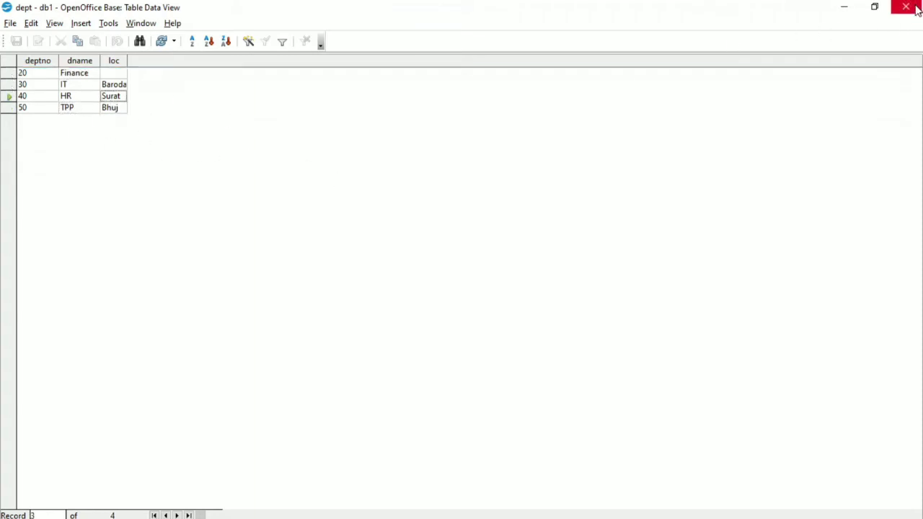
left_click(906, 7)
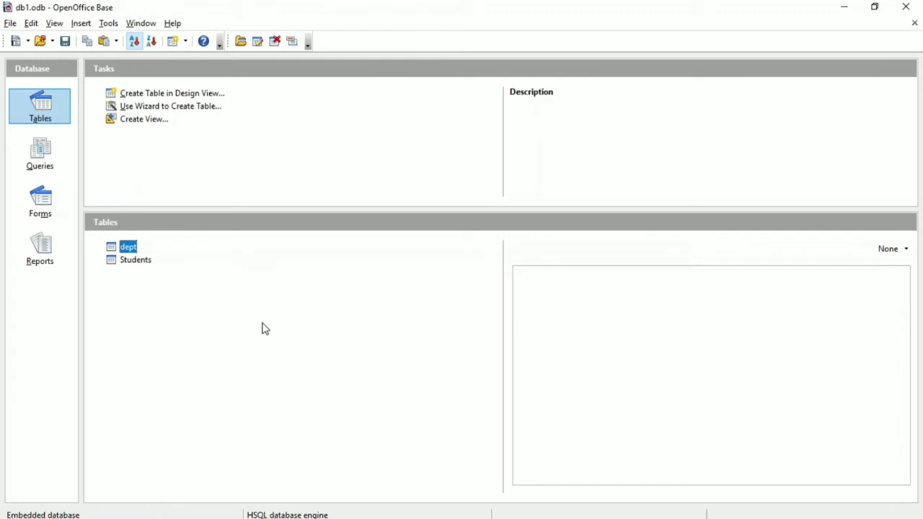
Step: View the Students table's records, turn off data editing there to compare the read-only state, and close the table
double_click(141, 263)
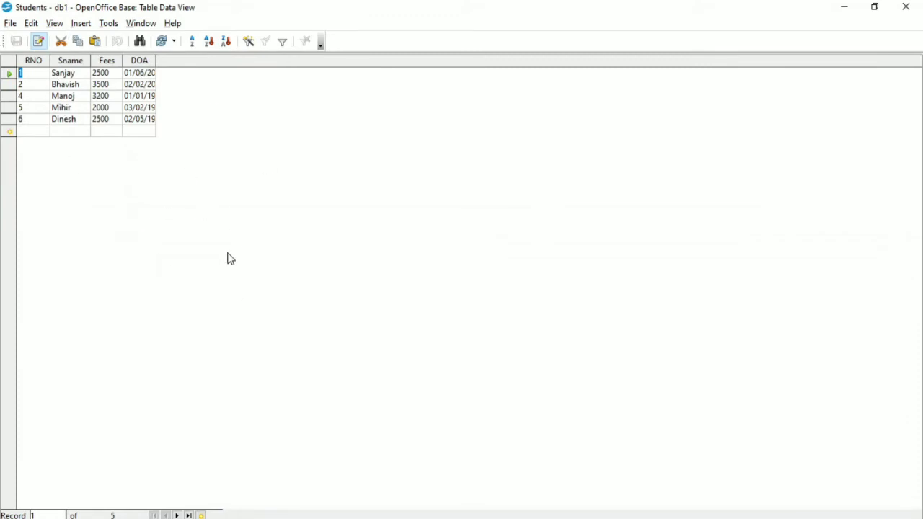
left_click(907, 7)
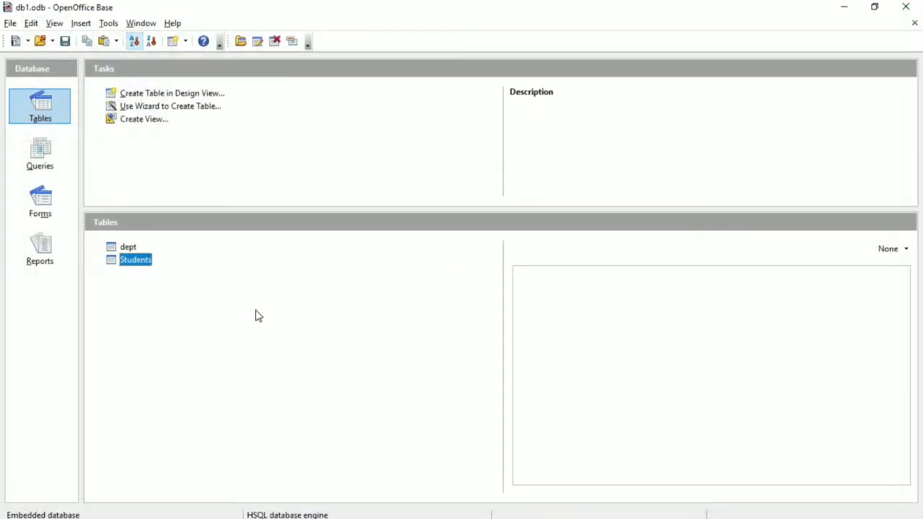
double_click(140, 264)
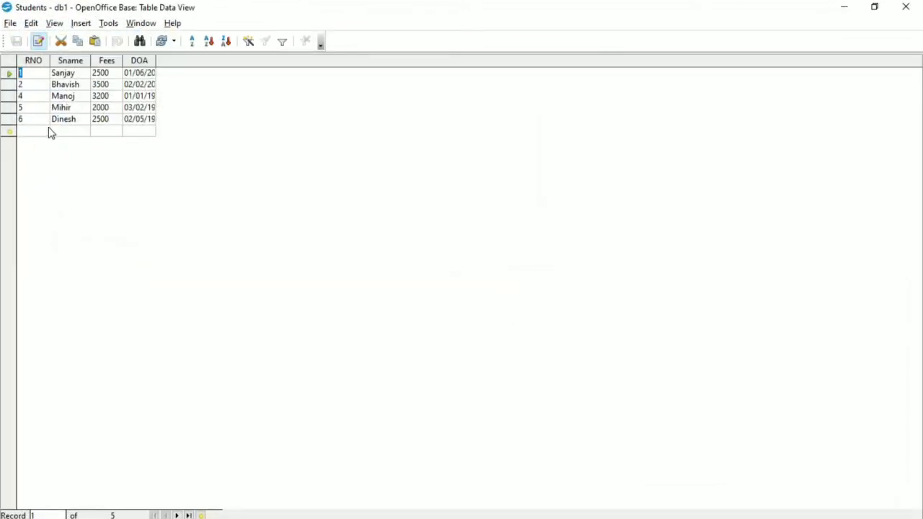
left_click(78, 96)
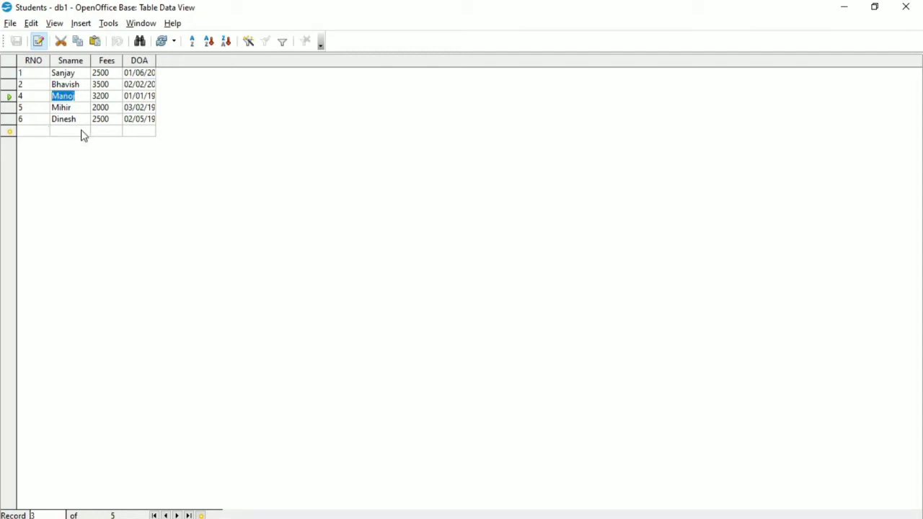
left_click(38, 41)
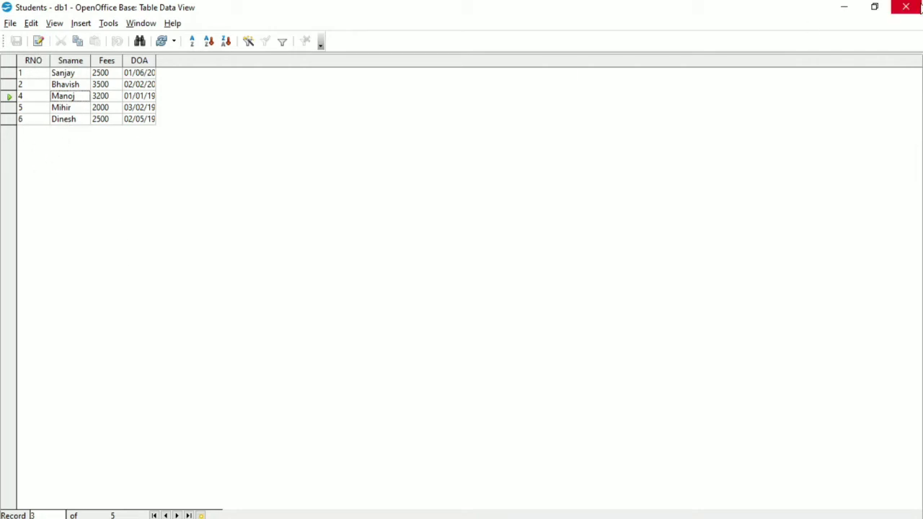
left_click(906, 7)
Step: Open the dept table's records, check the IT row's deptno and dname cells, and select the HR record
double_click(128, 247)
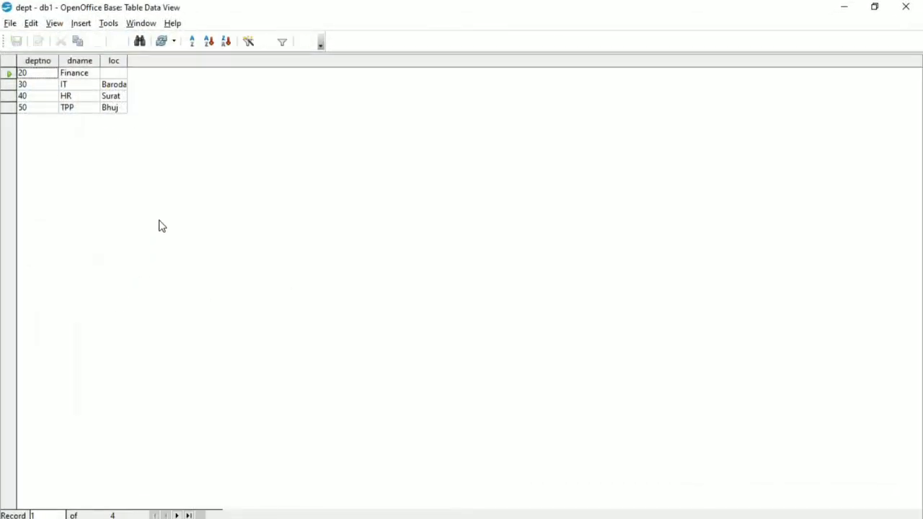
left_click(48, 86)
left_click(75, 88)
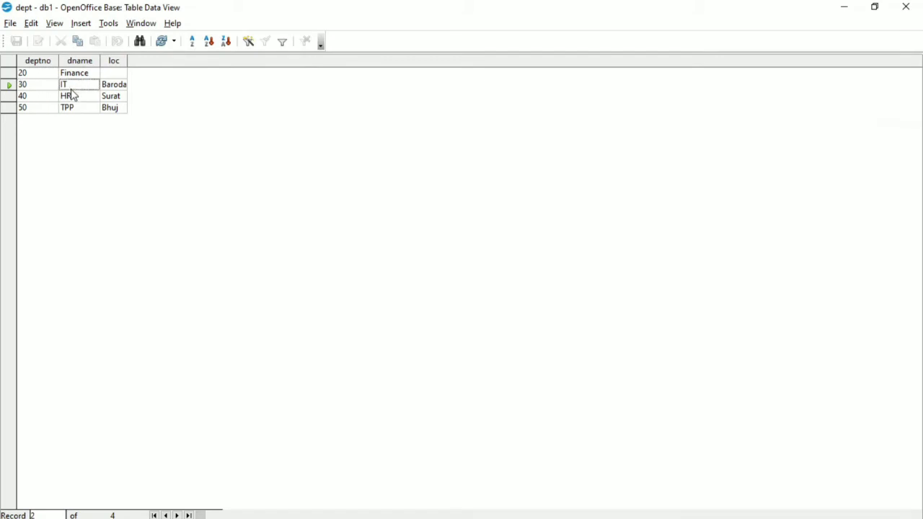
left_click(8, 96)
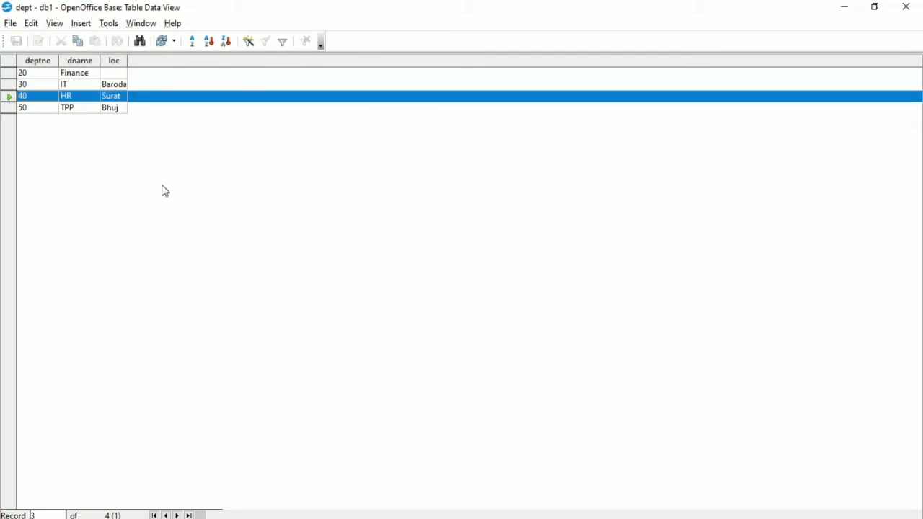
Step: Select the IT, HR, TPP and Finance records of the dept table one after another, and close the table
left_click(9, 85)
left_click(9, 98)
left_click(9, 108)
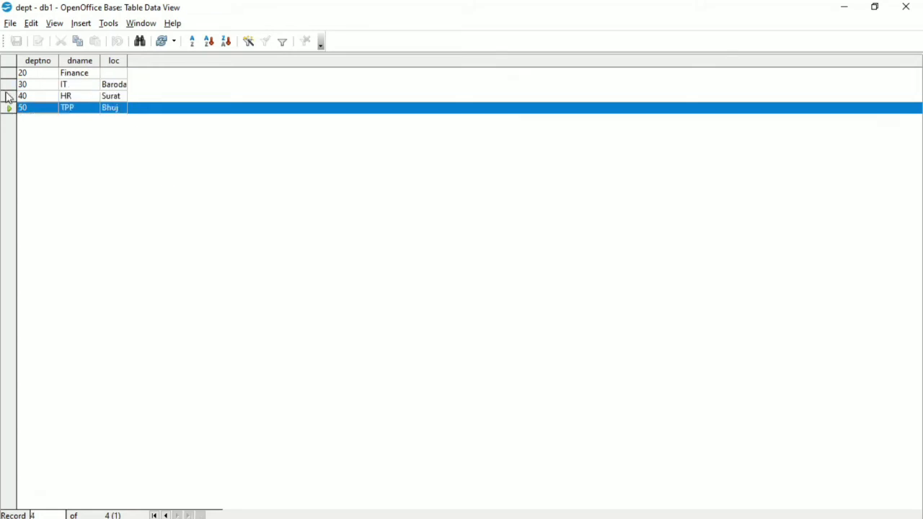
left_click(7, 74)
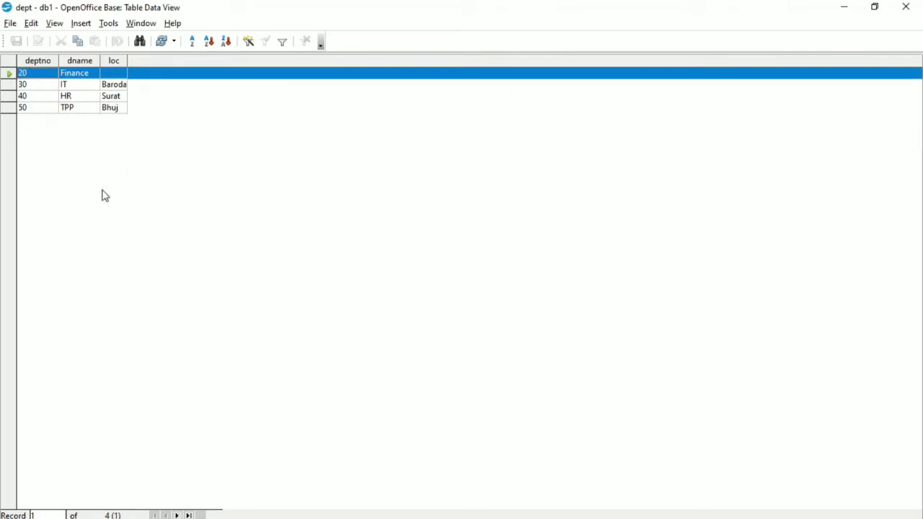
left_click(905, 6)
Step: View the Students table's records and switch data editing off and on repeatedly to compare both states, leaving it on
double_click(137, 261)
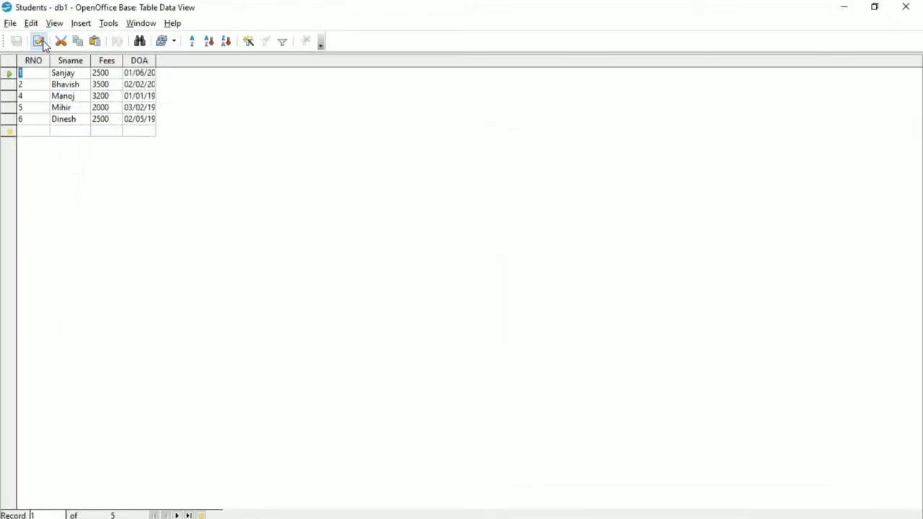
left_click(64, 84)
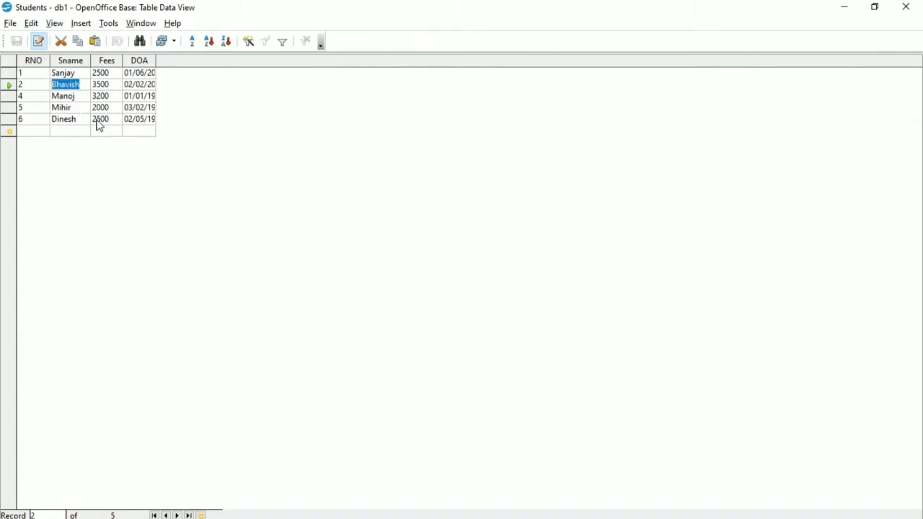
left_click(96, 108)
left_click(39, 42)
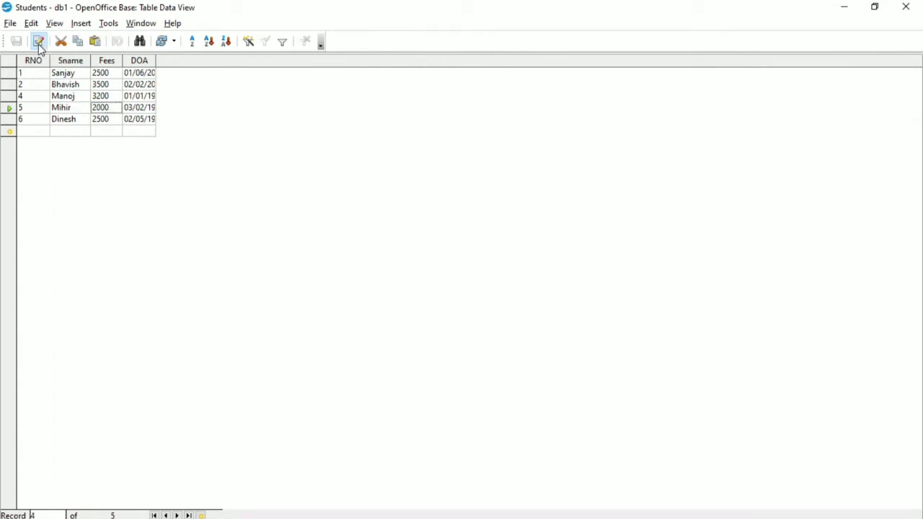
left_click(39, 43)
left_click(39, 43)
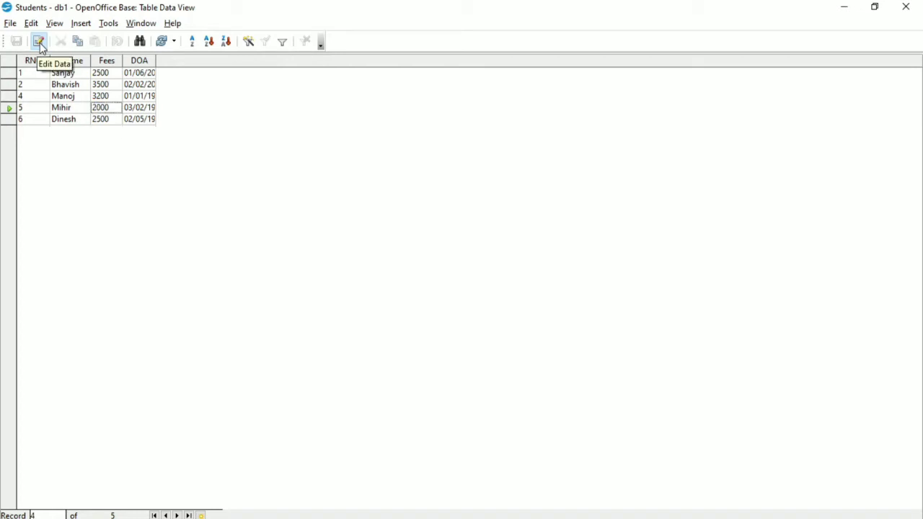
left_click(39, 42)
left_click(39, 43)
left_click(39, 43)
left_click(39, 42)
left_click(39, 43)
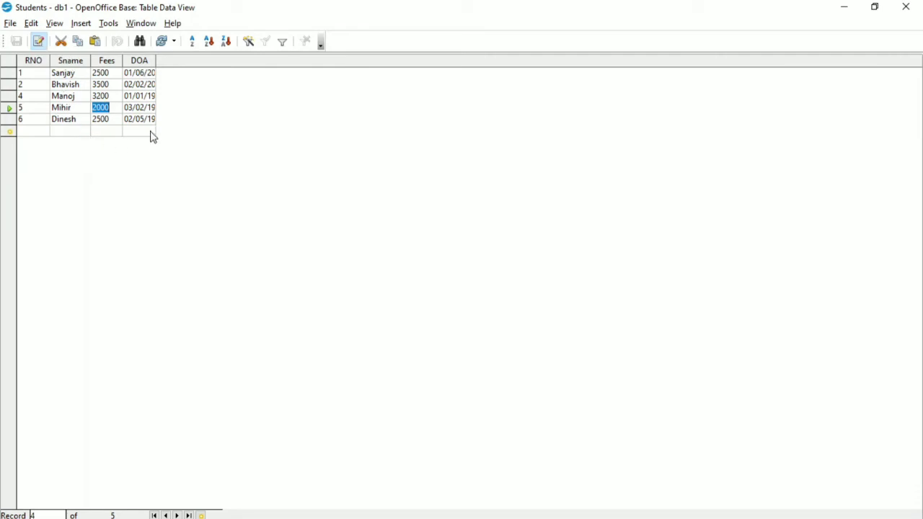
Step: Set Fees to 2500 and replace the student's name in the RNO 5 record, save the record, and close the table
type("2500")
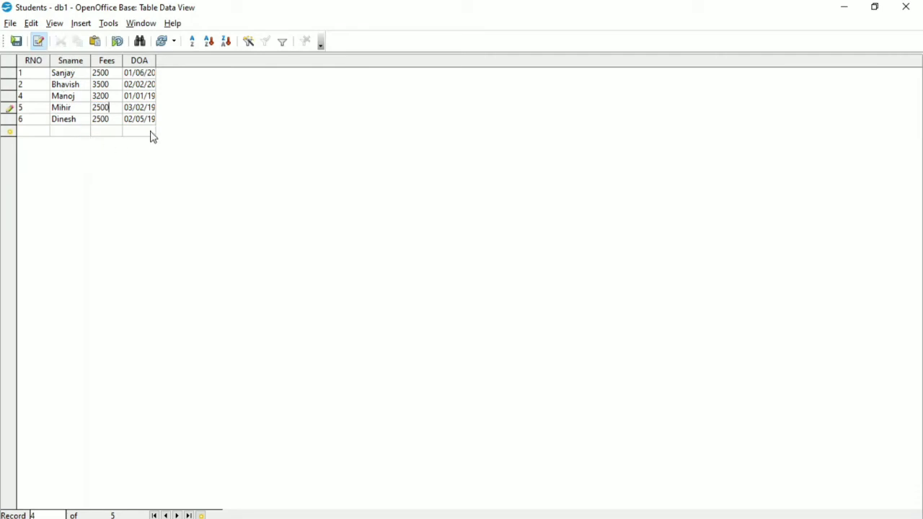
left_click(66, 108)
left_click(84, 109)
left_click(11, 24)
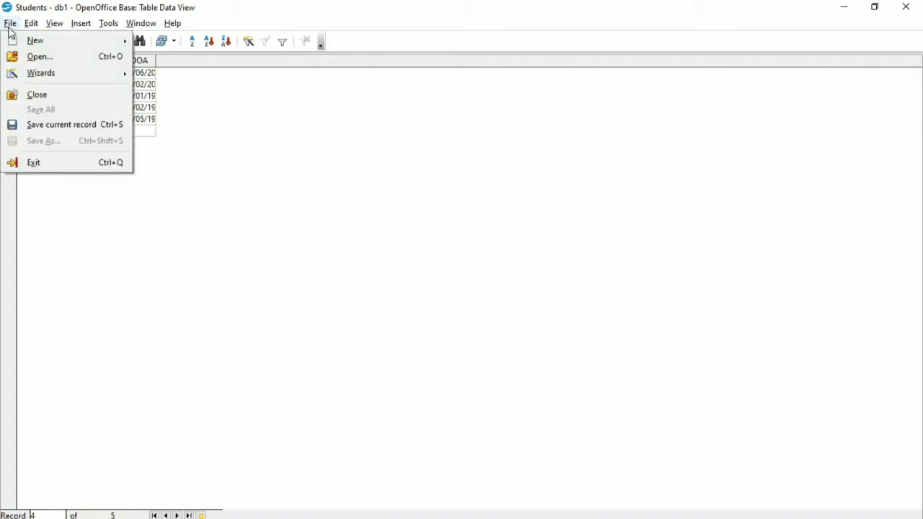
left_click(62, 127)
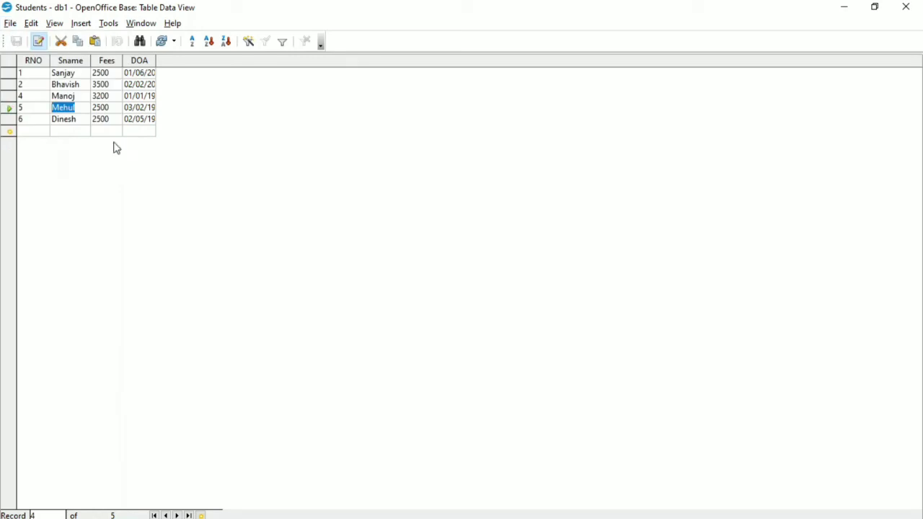
left_click(32, 133)
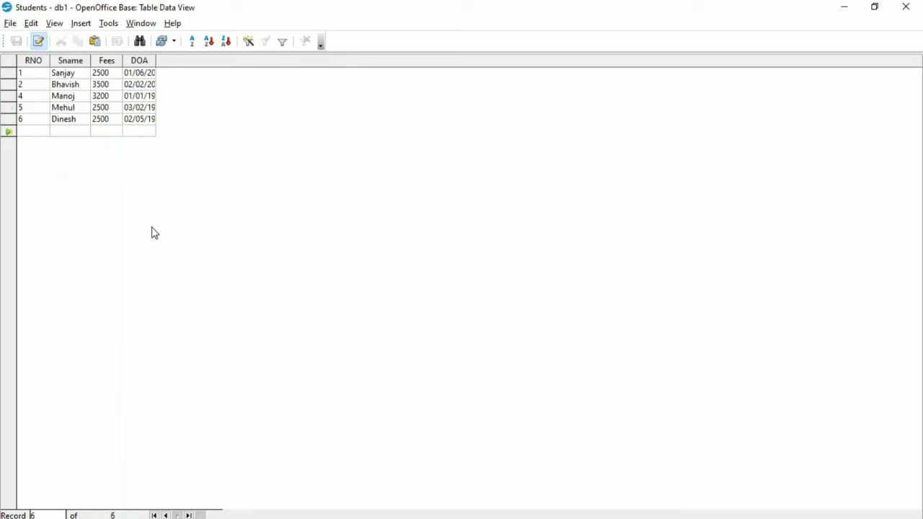
left_click(906, 9)
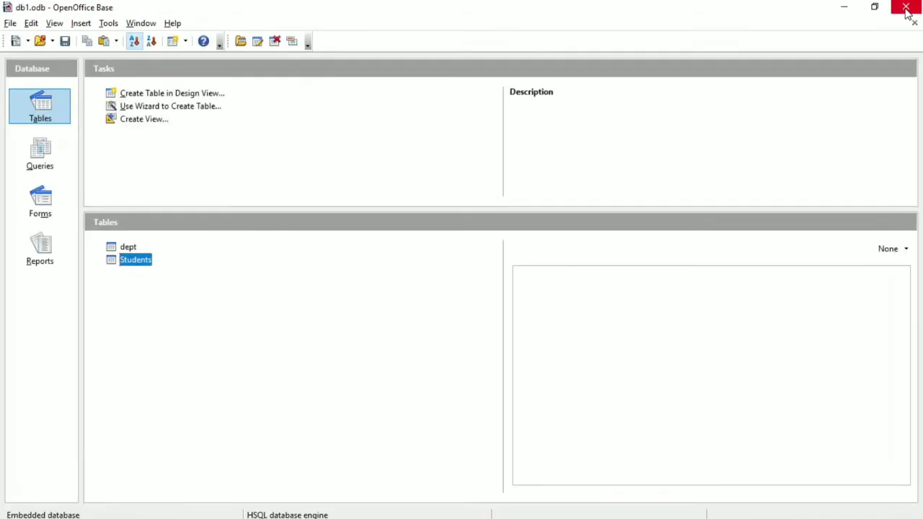
Step: Reopen the Students table's records and delete the RNO 5 record
double_click(136, 260)
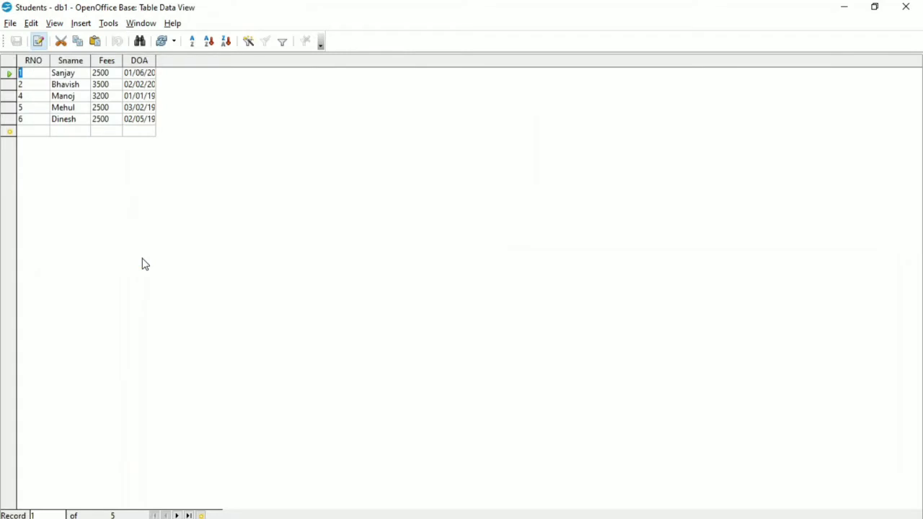
left_click(9, 108)
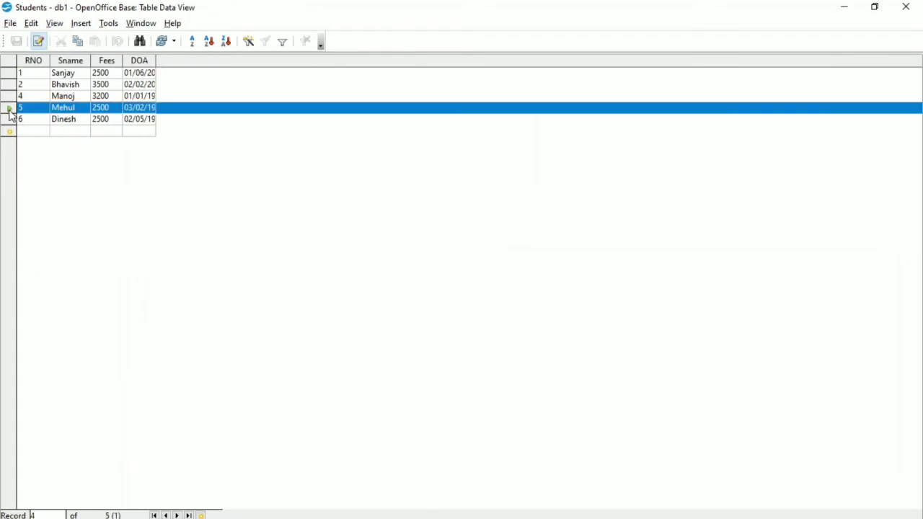
left_click(33, 24)
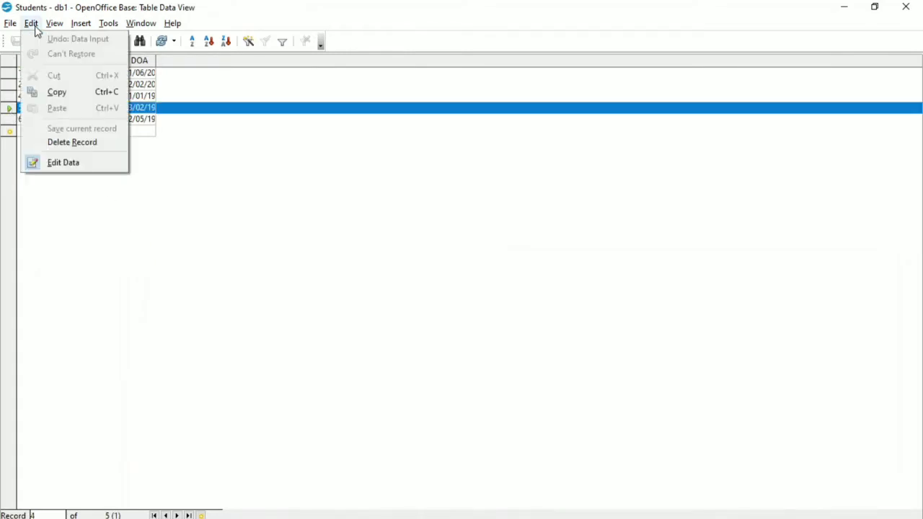
left_click(73, 144)
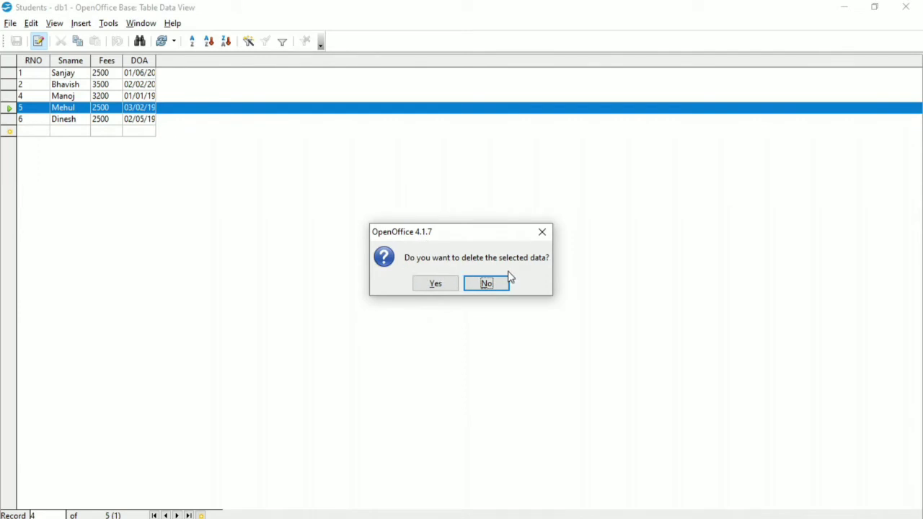
left_click(435, 284)
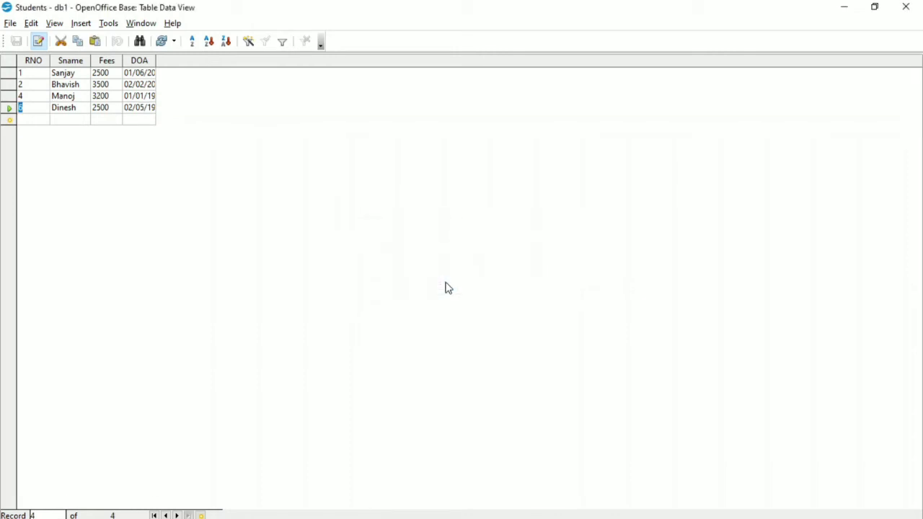
left_click(71, 112)
left_click(31, 23)
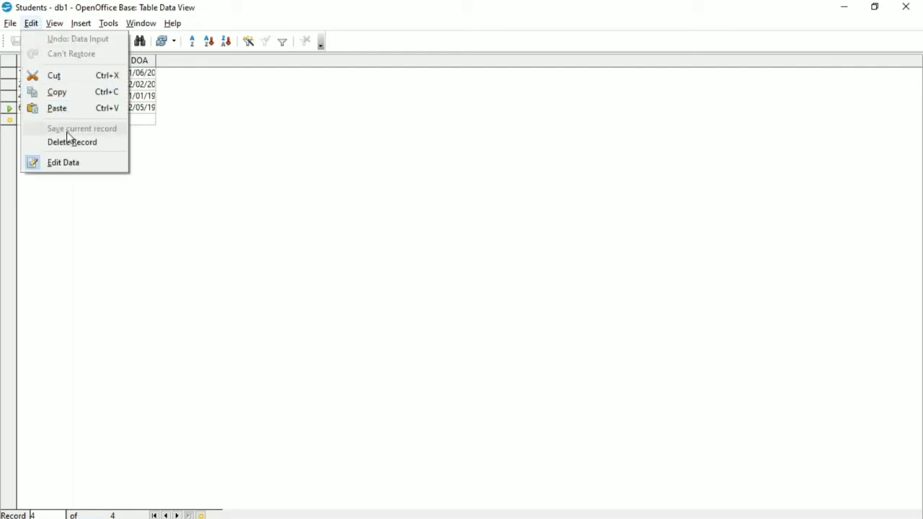
left_click(70, 144)
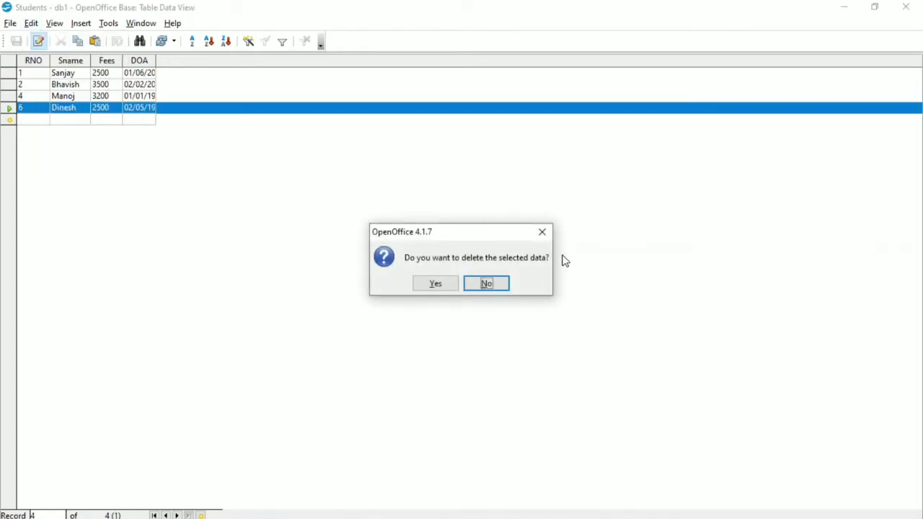
left_click(542, 232)
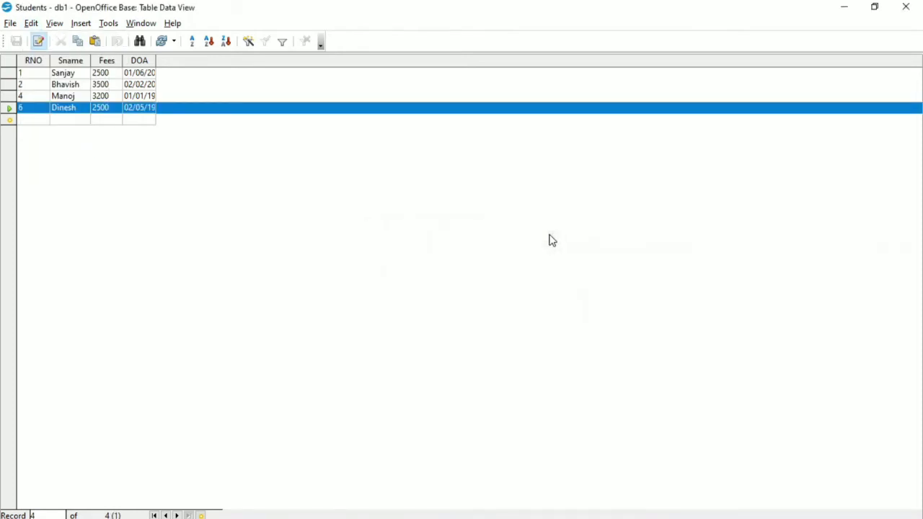
Step: Clear only the Sname value of the RNO 6 record, save the record, and close the Students table
left_click(80, 109)
right_click(81, 115)
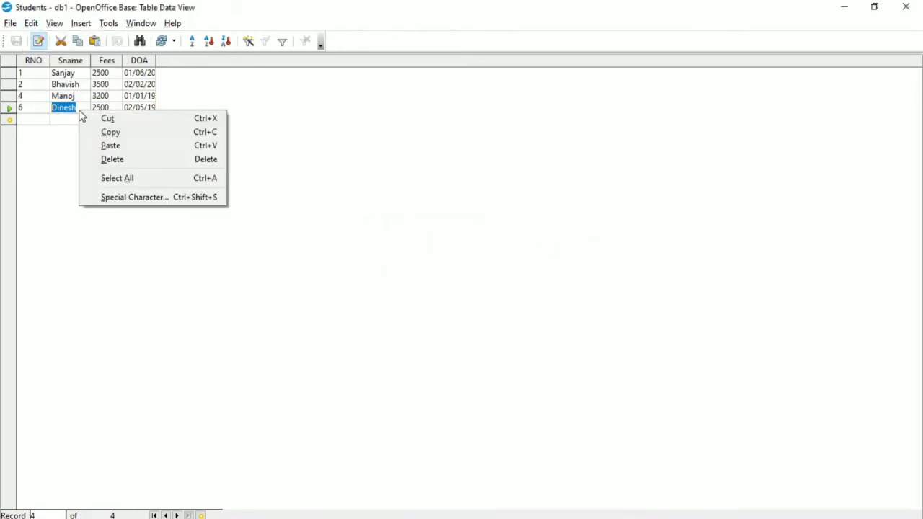
left_click(114, 162)
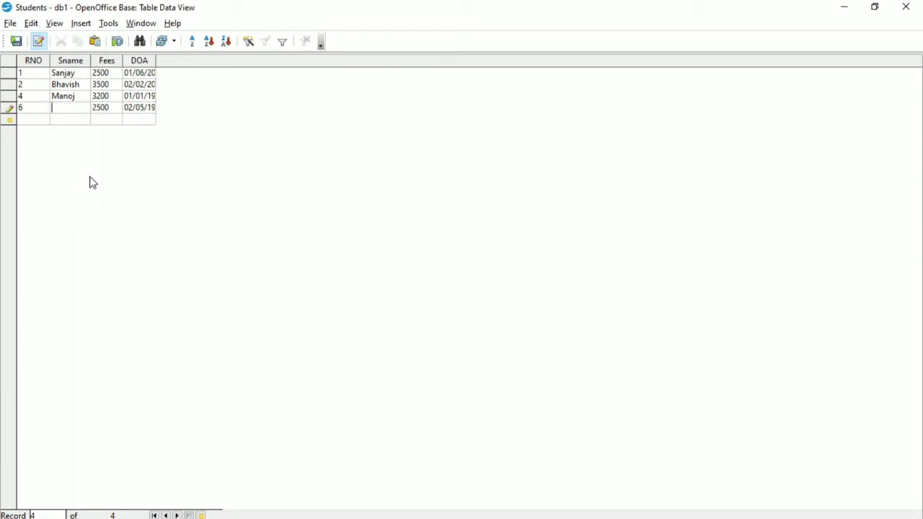
left_click(18, 43)
left_click(909, 14)
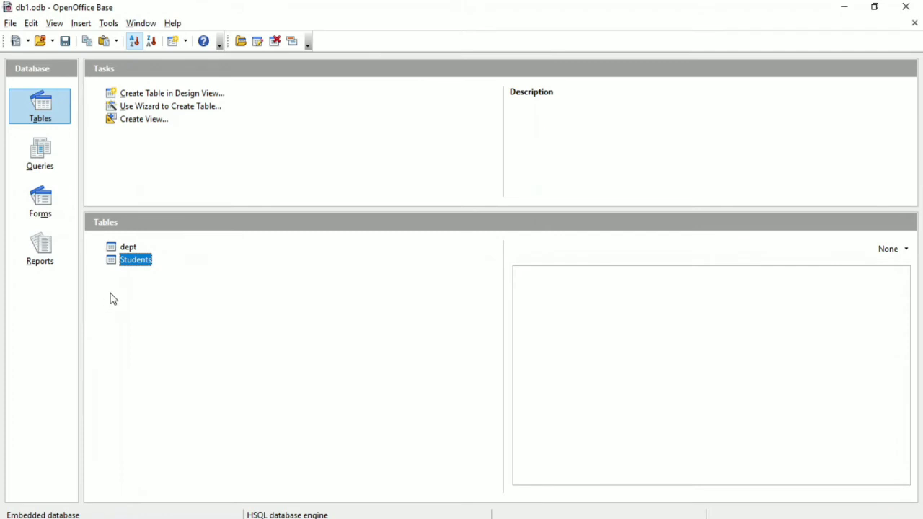
Step: Open the Students table's design and set the RNO field's AutoValue to Yes
right_click(145, 263)
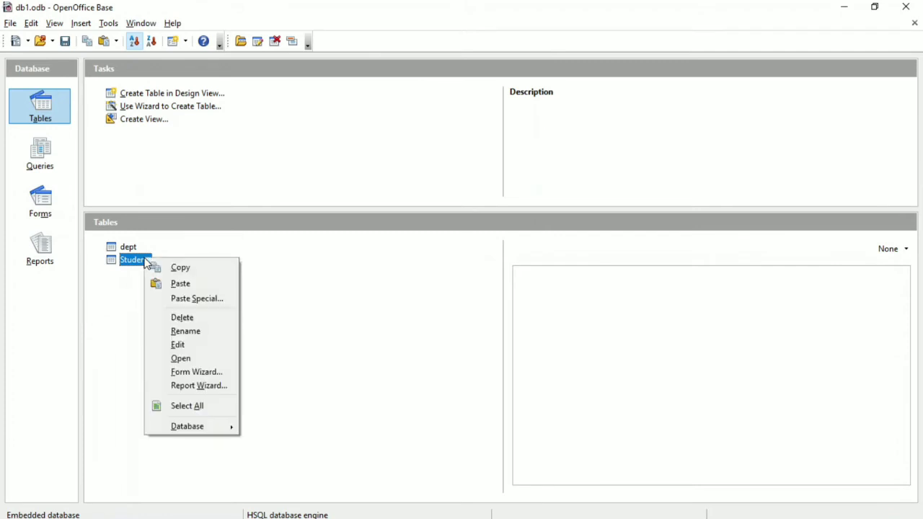
left_click(177, 347)
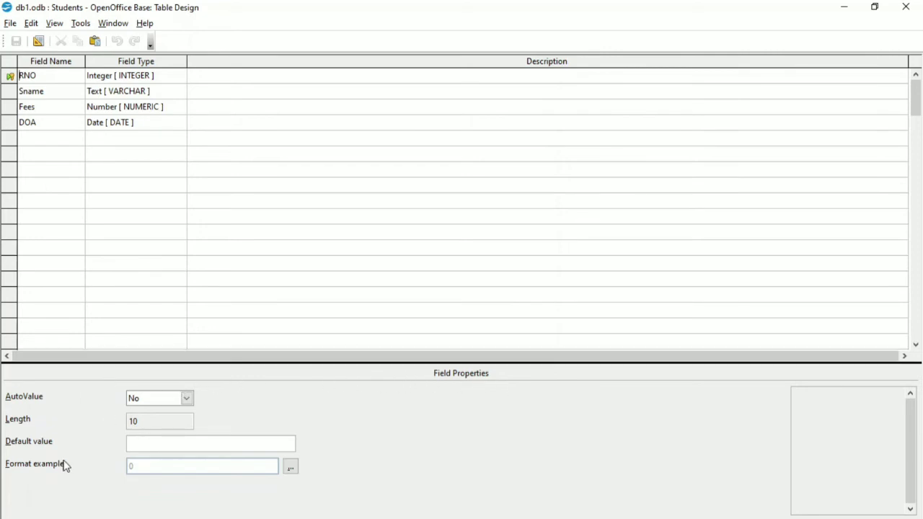
left_click(10, 80)
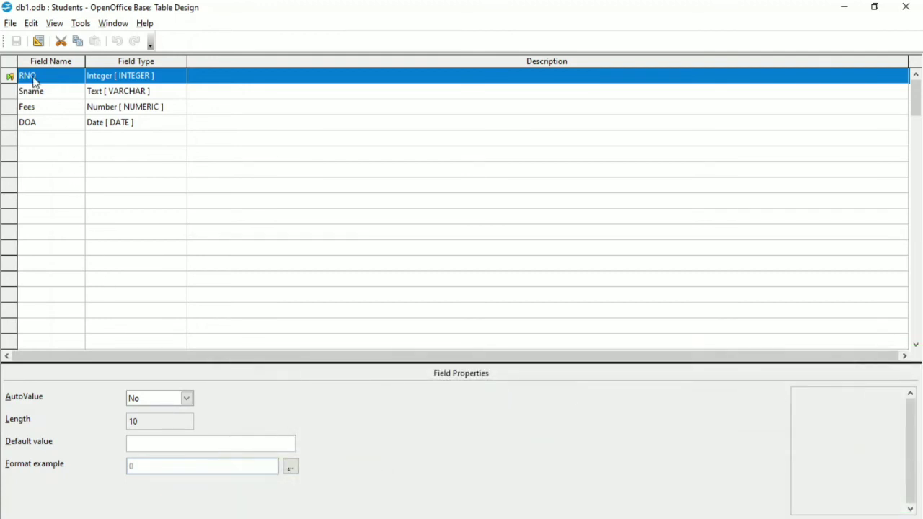
left_click(186, 398)
left_click(159, 413)
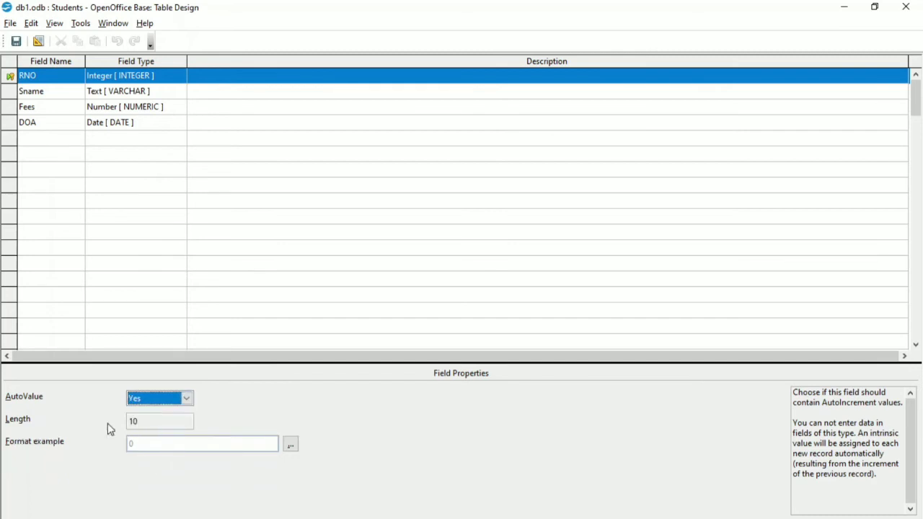
Step: Open the RNO field's format settings and choose the -1234 format in the Number category
left_click(294, 445)
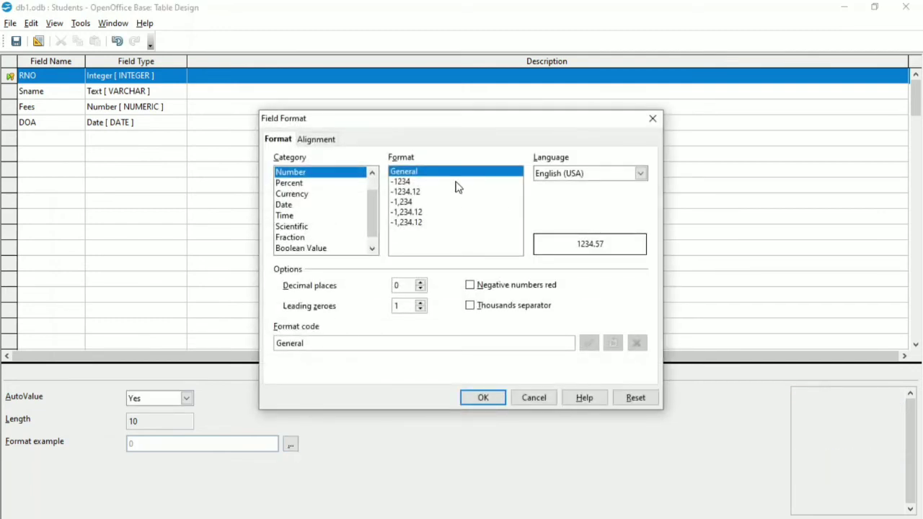
left_click(408, 183)
left_click(350, 206)
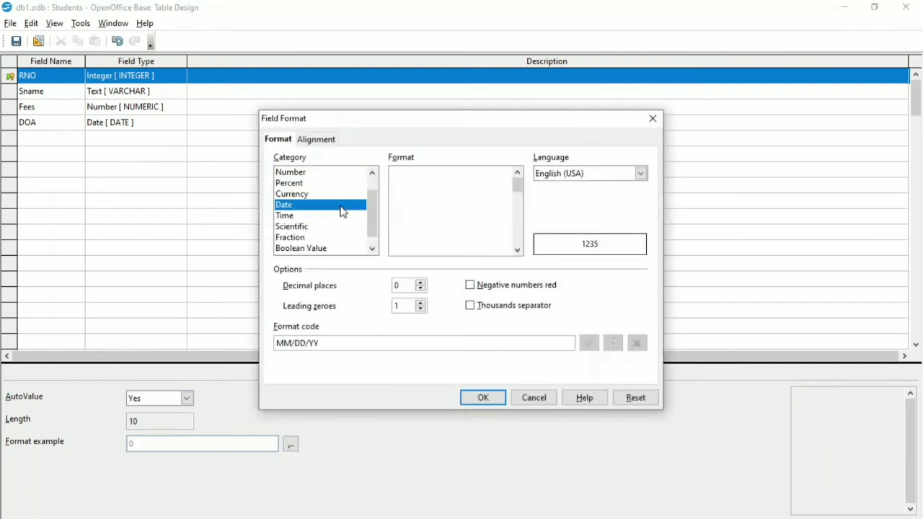
left_click(289, 173)
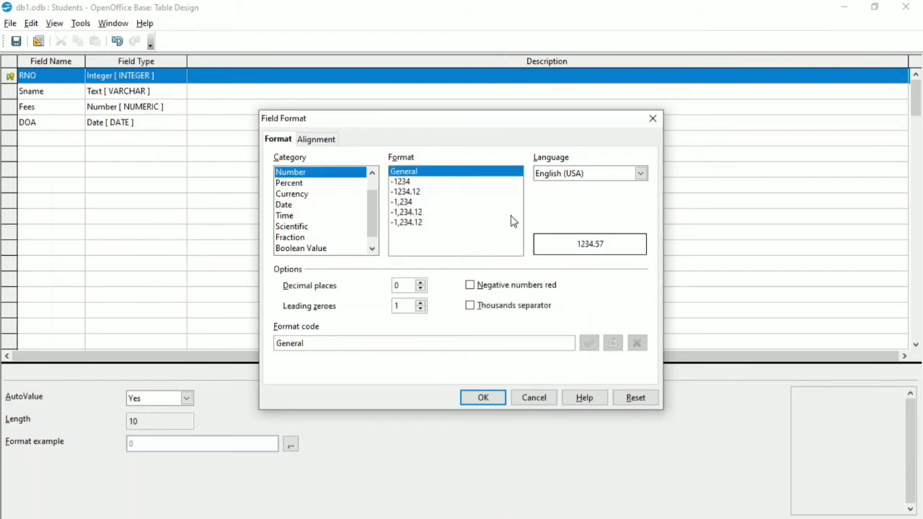
left_click(413, 182)
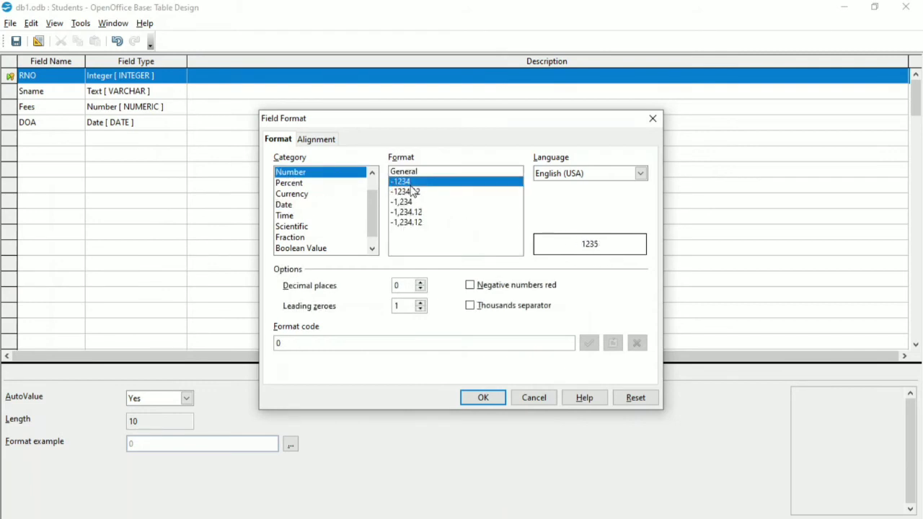
Step: Try 2 decimal places for the RNO field's number format, and set them back to 0
left_click(421, 282)
left_click(420, 282)
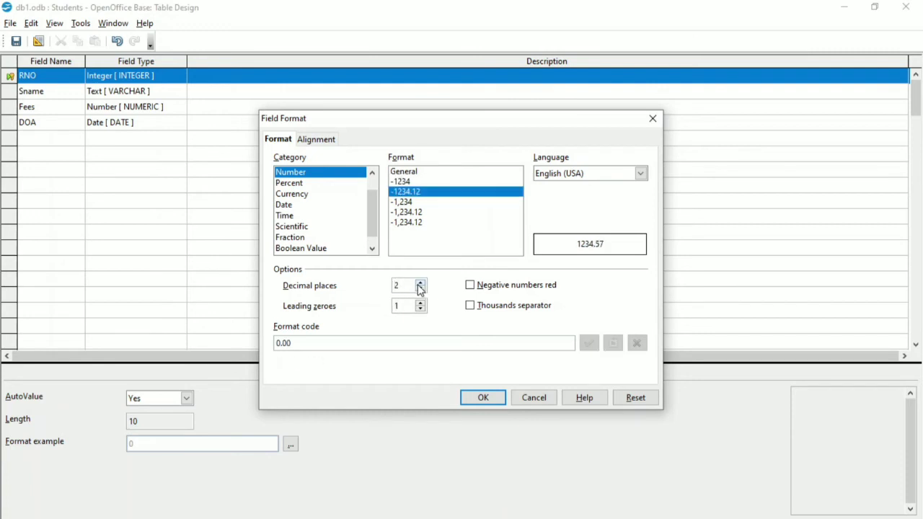
left_click(420, 290)
left_click(420, 289)
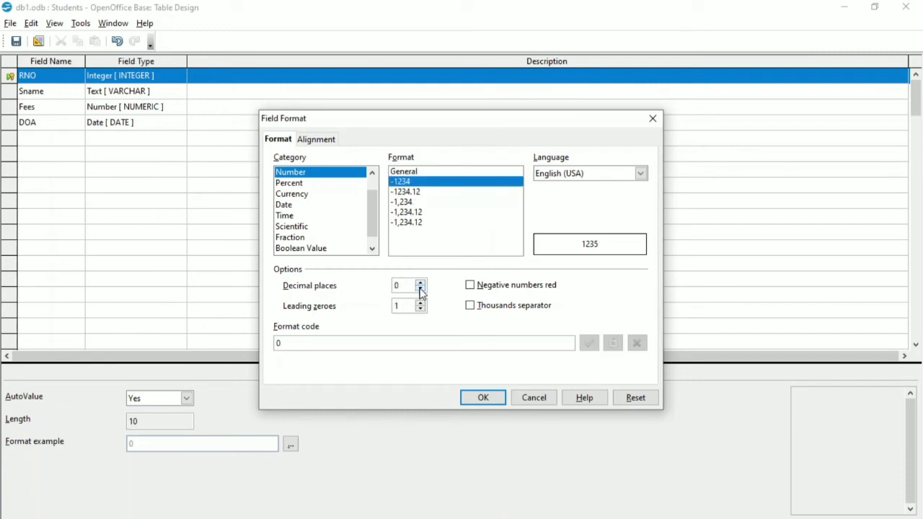
Step: Enable the thousands separator and red negative numbers for the RNO field's number format
double_click(401, 307)
left_click(470, 305)
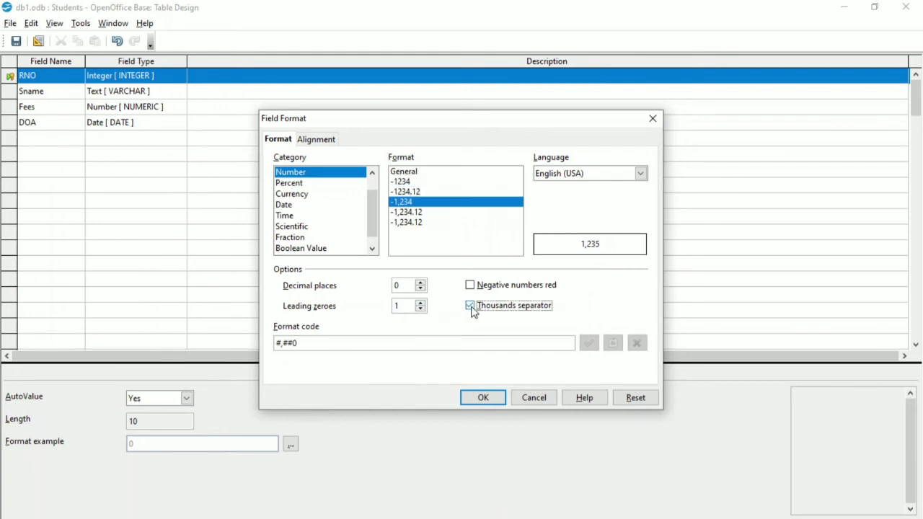
left_click(470, 286)
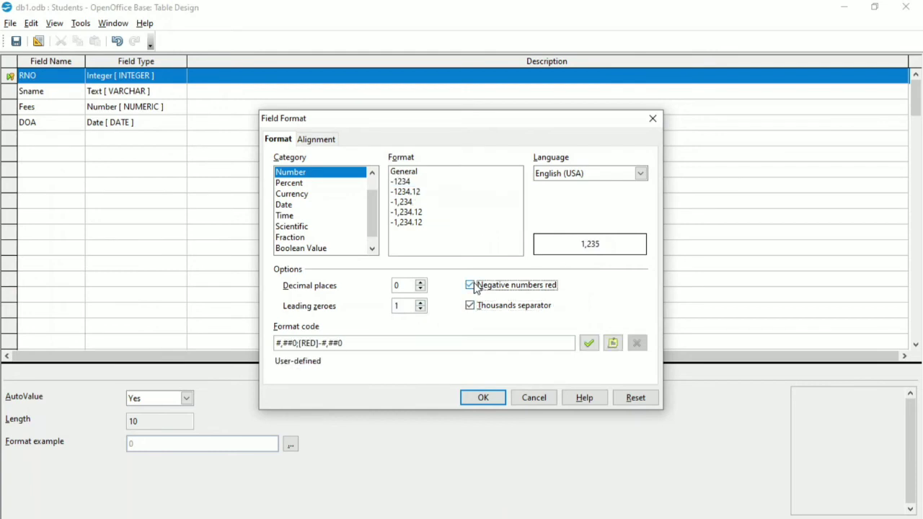
Step: Turn off red negative numbers in the RNO field's format and set the field's AutoValue to No
left_click(475, 287)
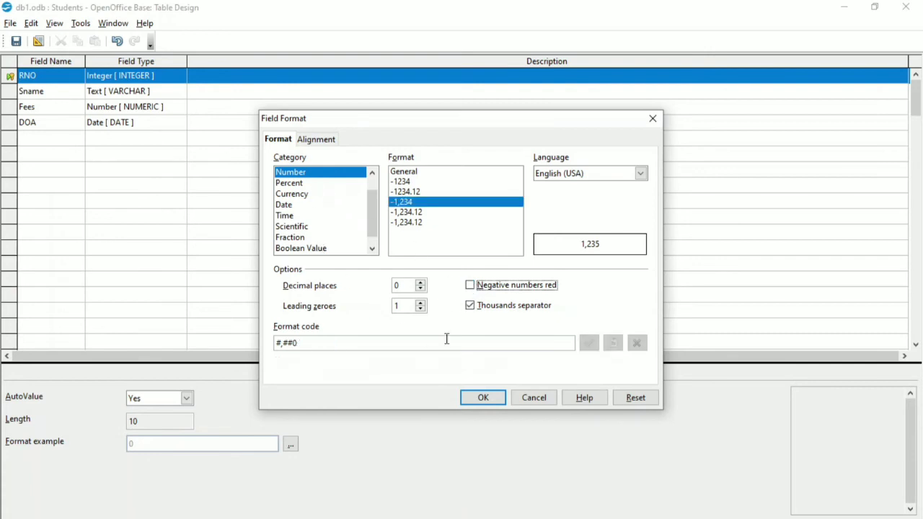
left_click(483, 398)
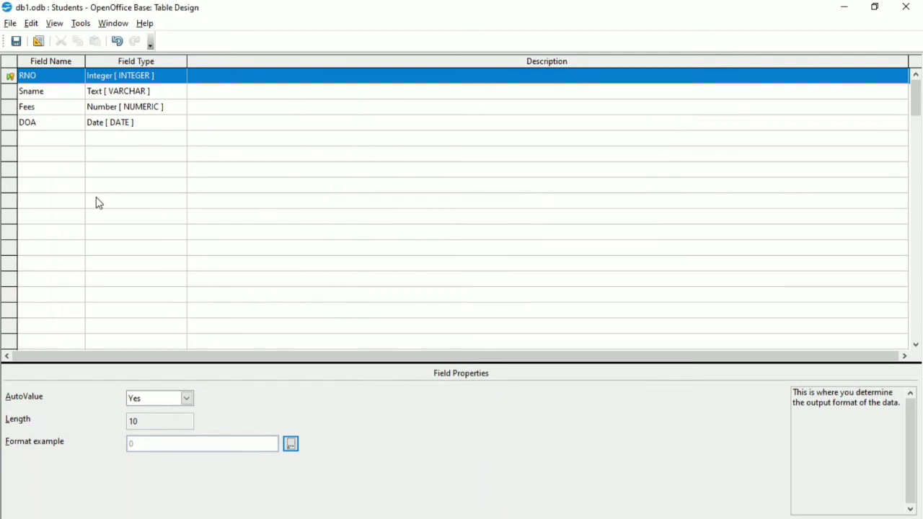
left_click(185, 399)
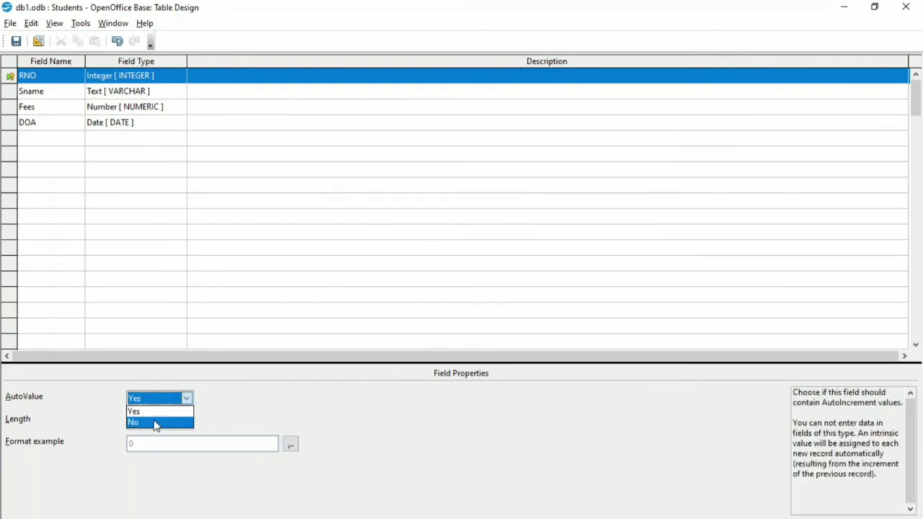
left_click(156, 422)
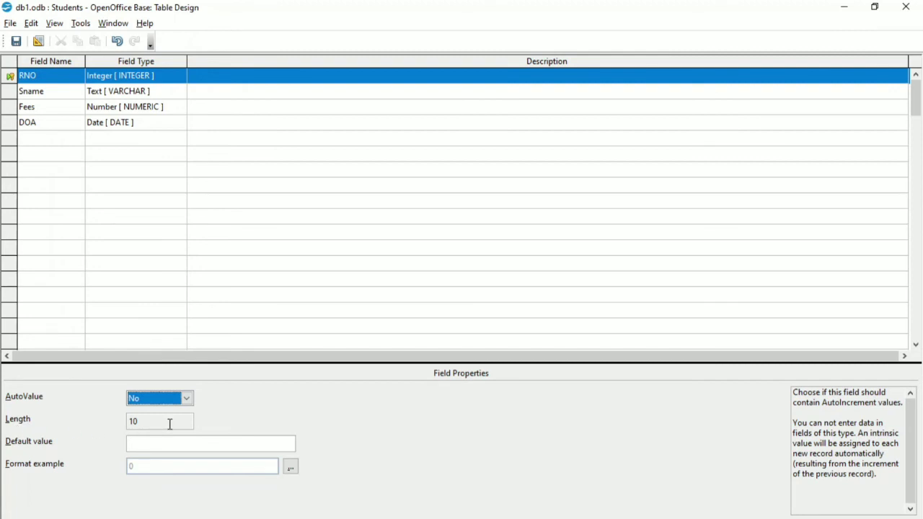
Step: Try Small Integer [ SMALLINT ] as the RNO field's type
left_click_drag(171, 424, 123, 426)
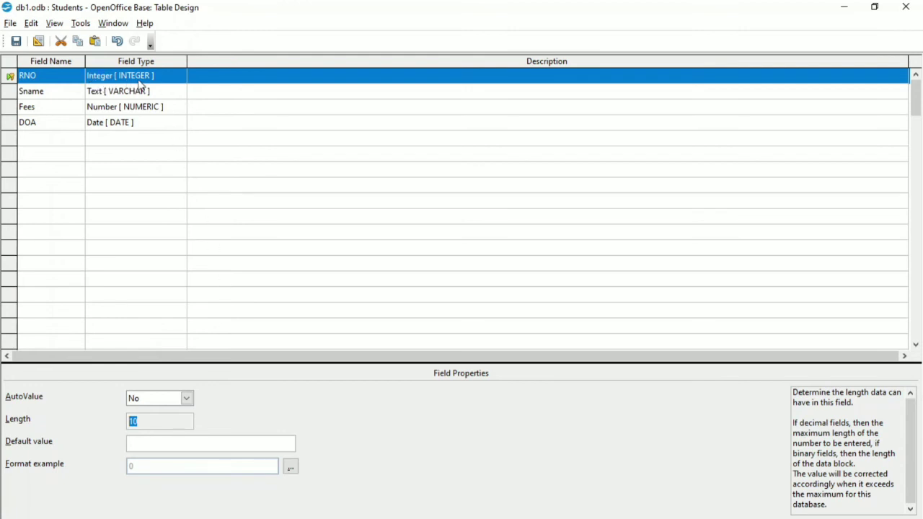
left_click_drag(160, 429, 124, 428)
left_click(148, 420)
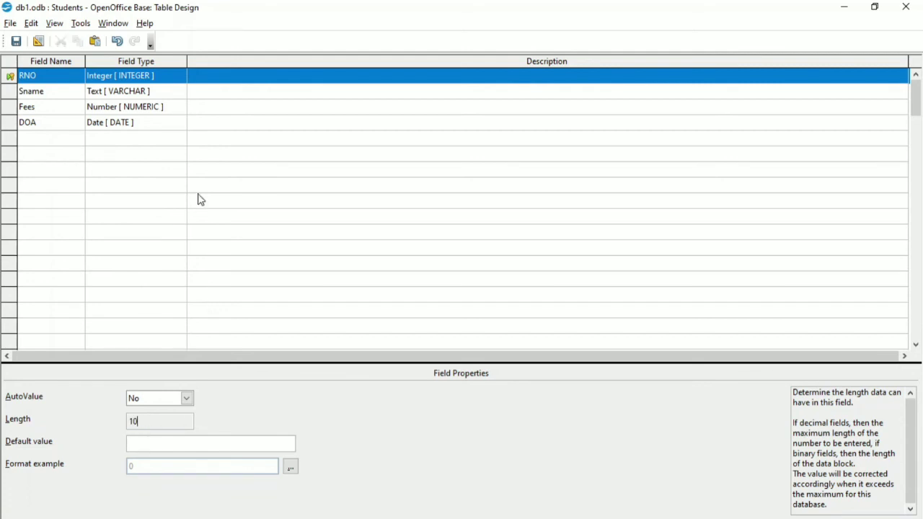
left_click(154, 78)
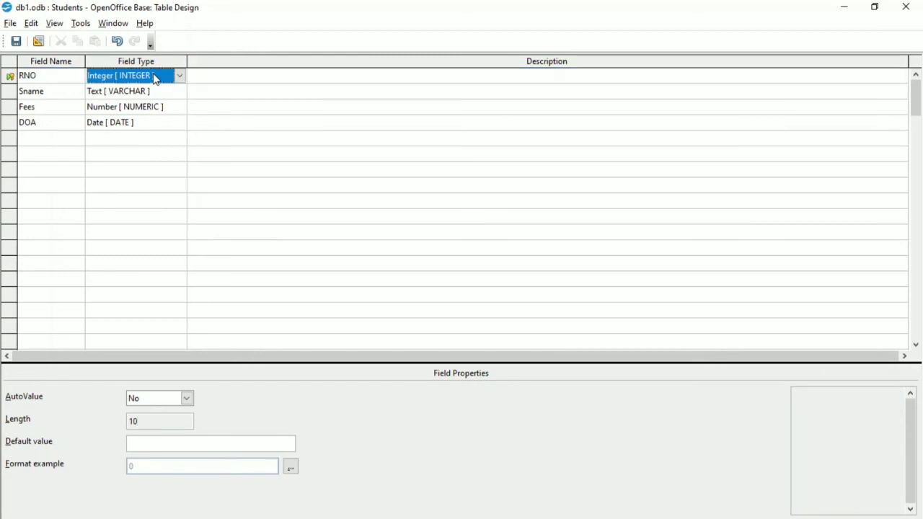
left_click(180, 76)
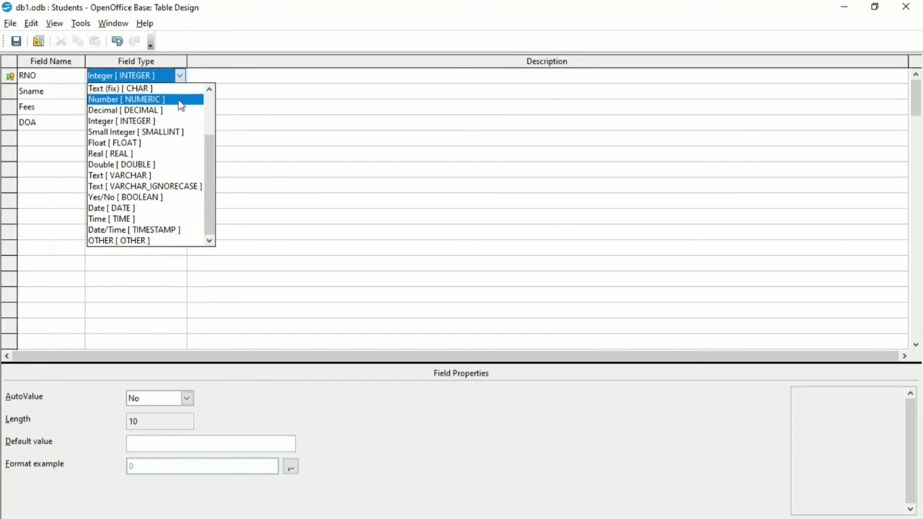
left_click(178, 137)
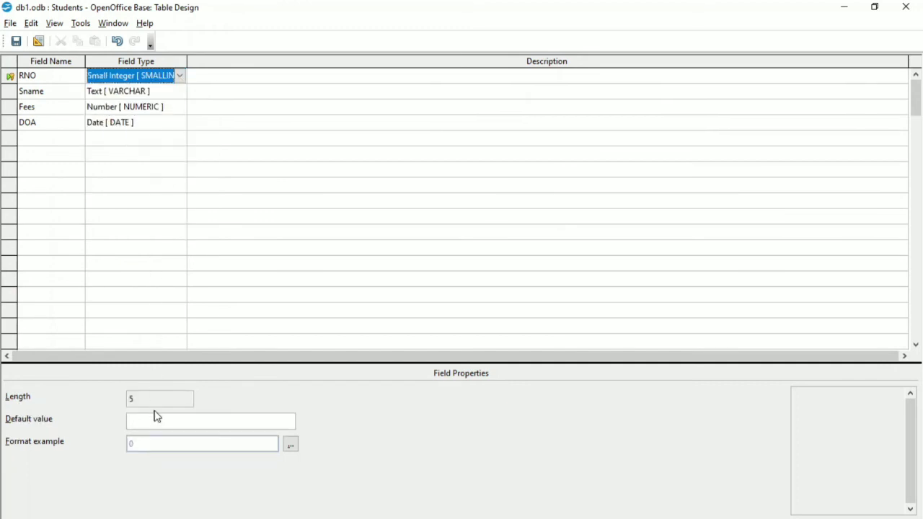
Step: Set the RNO field's type to Tiny Integer [ TINYINT ] and its default value to 101
left_click(180, 77)
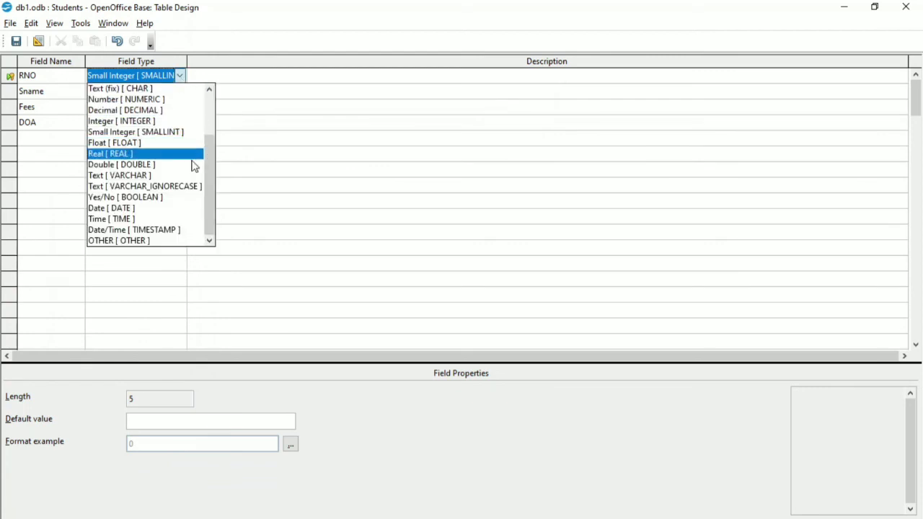
left_click_drag(214, 224, 214, 175)
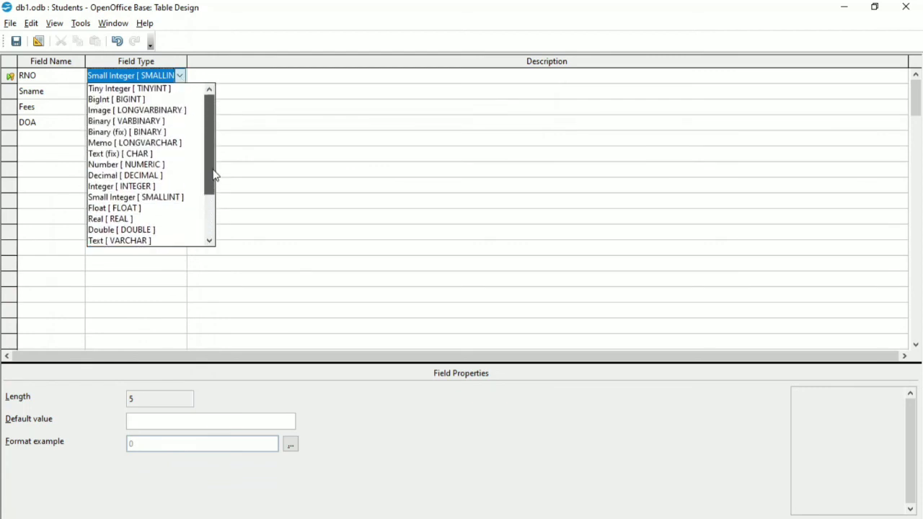
left_click(148, 90)
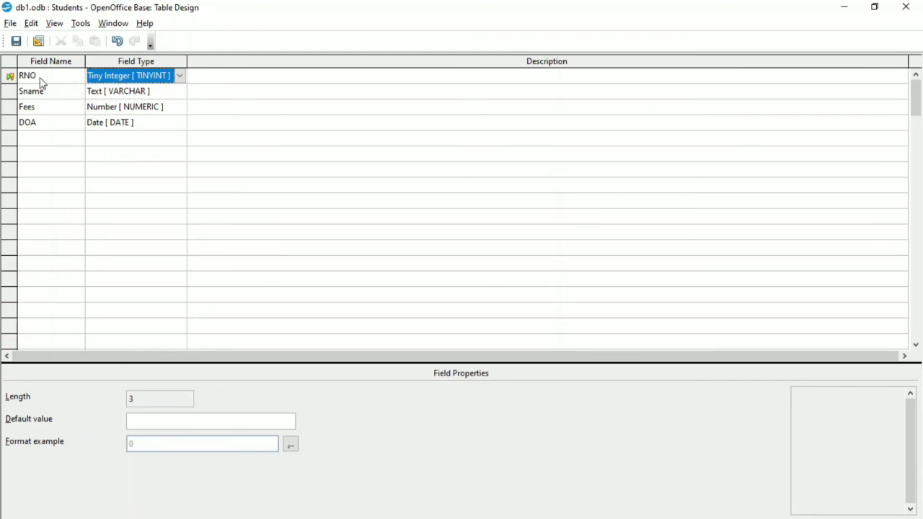
left_click(14, 76)
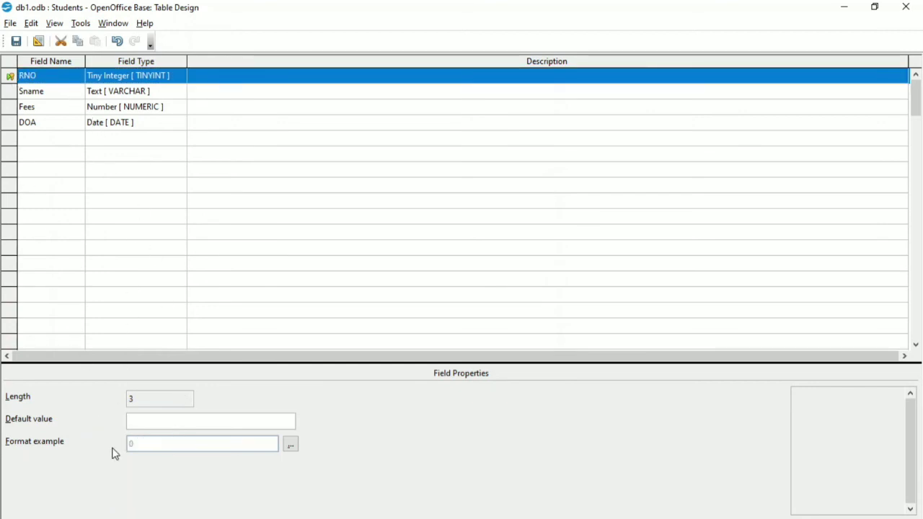
left_click(184, 423)
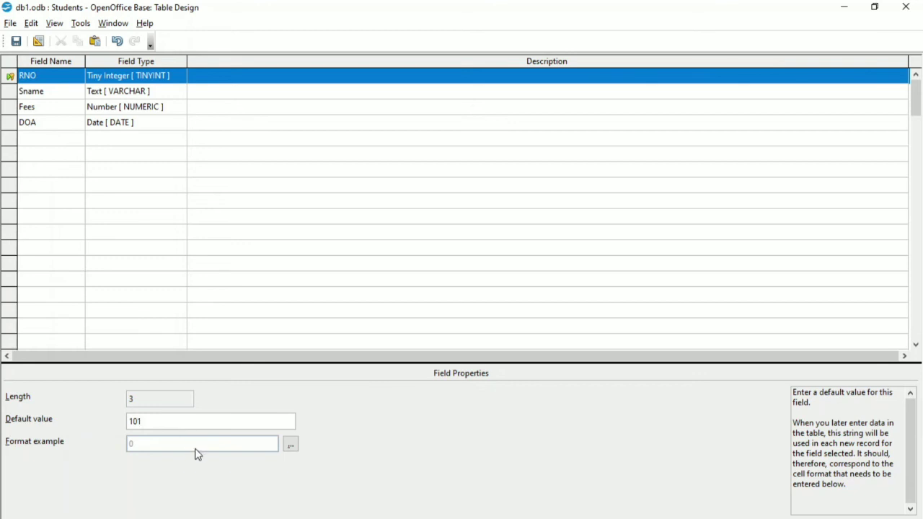
Step: Set Entry required to Yes for the Sname field and try to save the design, agreeing to replace the column
left_click(12, 94)
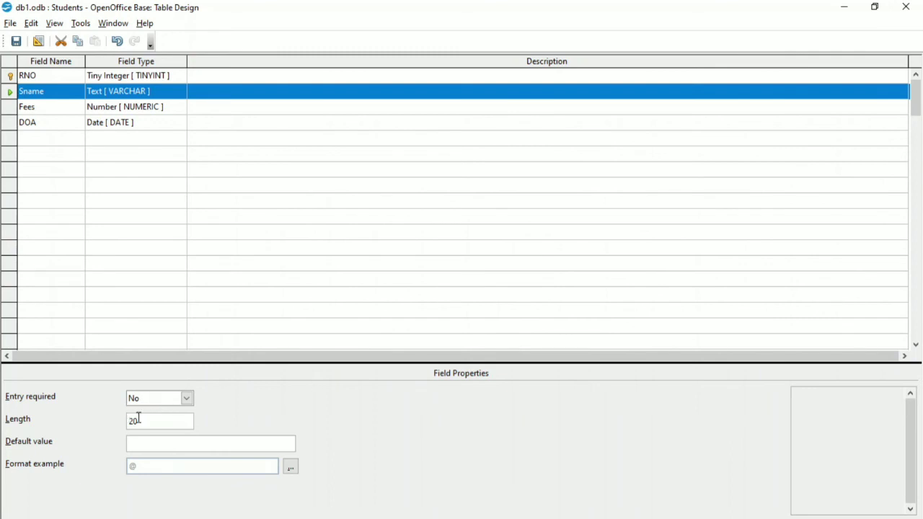
left_click(187, 399)
left_click(160, 415)
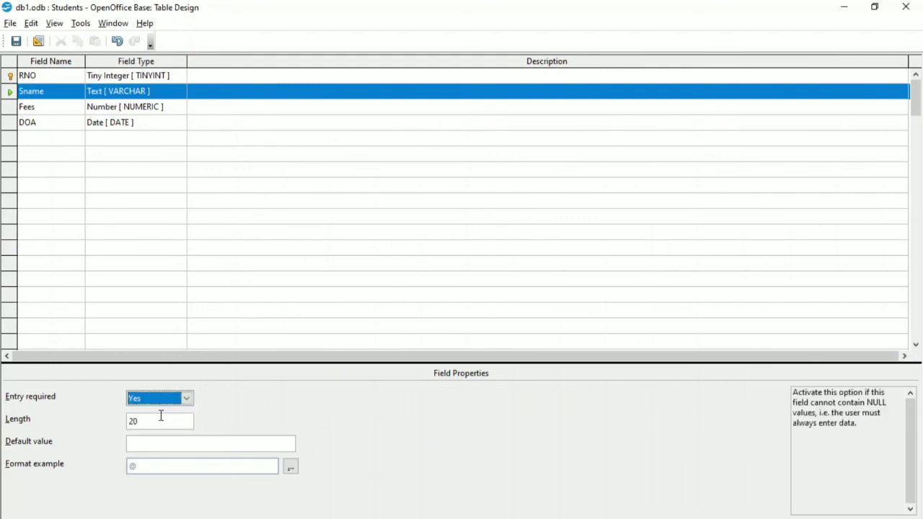
left_click(916, 7)
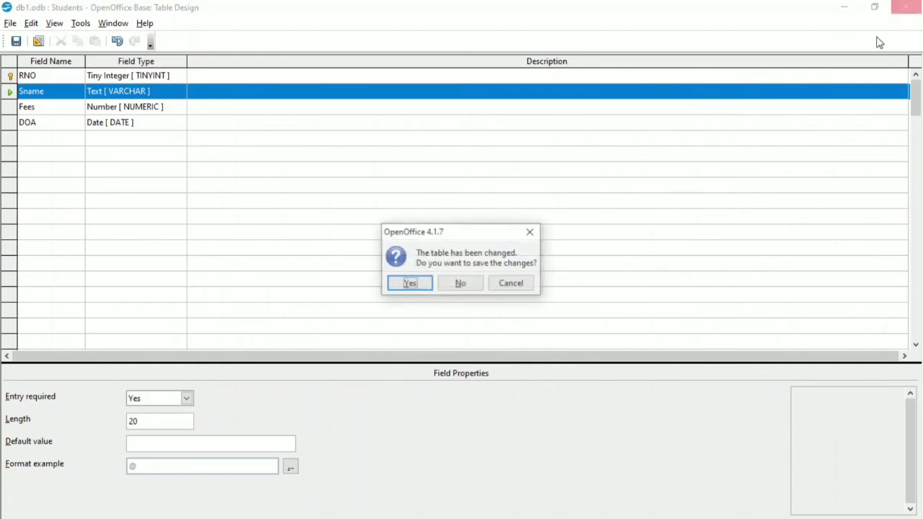
left_click(413, 283)
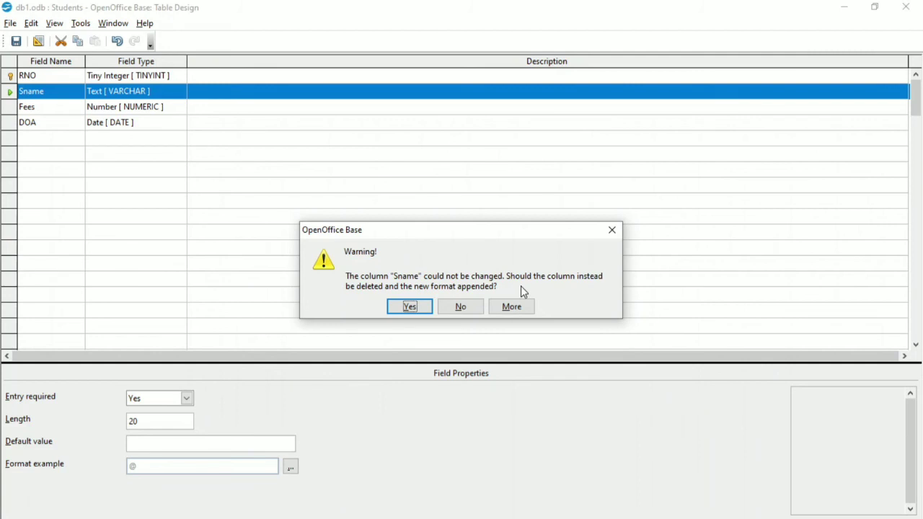
left_click(407, 313)
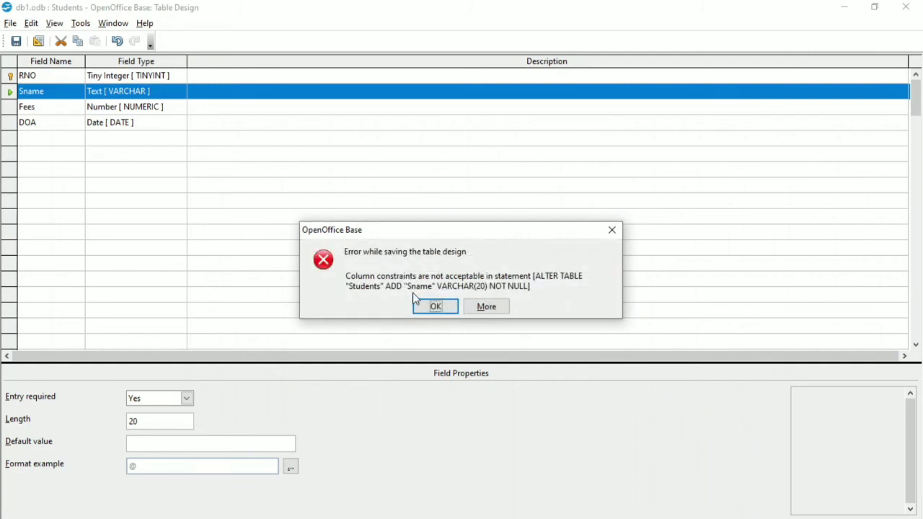
left_click(426, 308)
Step: Retry closing and saving the Students table design, again agreeing to delete and re-append the Sname column
left_click(74, 139)
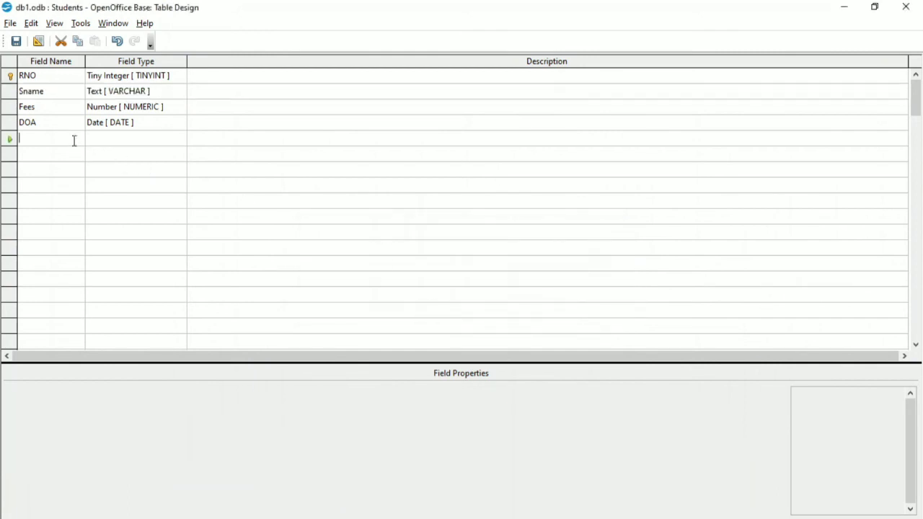
left_click(907, 7)
left_click(425, 286)
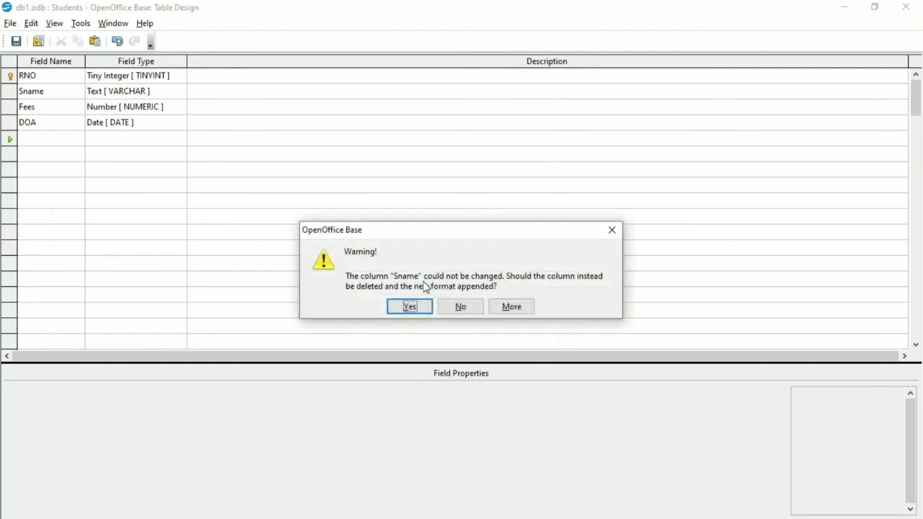
left_click(416, 307)
left_click(437, 310)
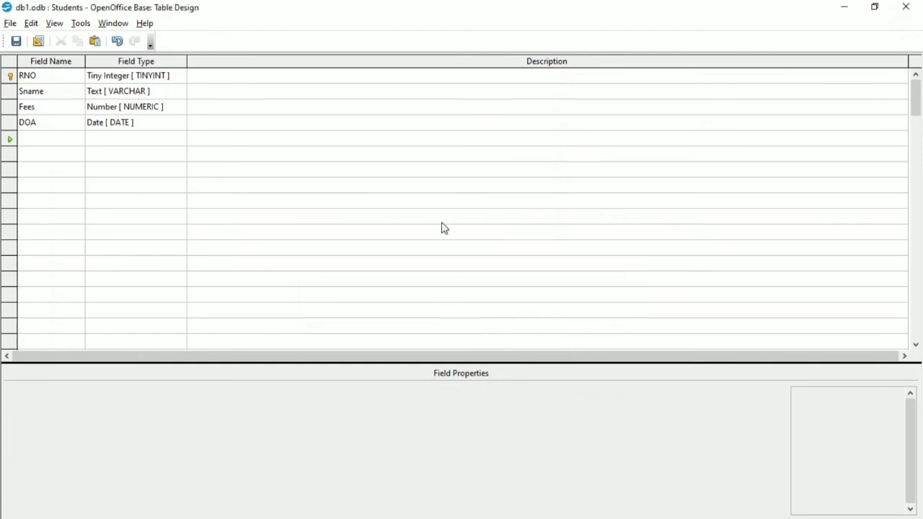
Step: Set the Sname field's Entry required to No, and save and close the Students table design
left_click(36, 93)
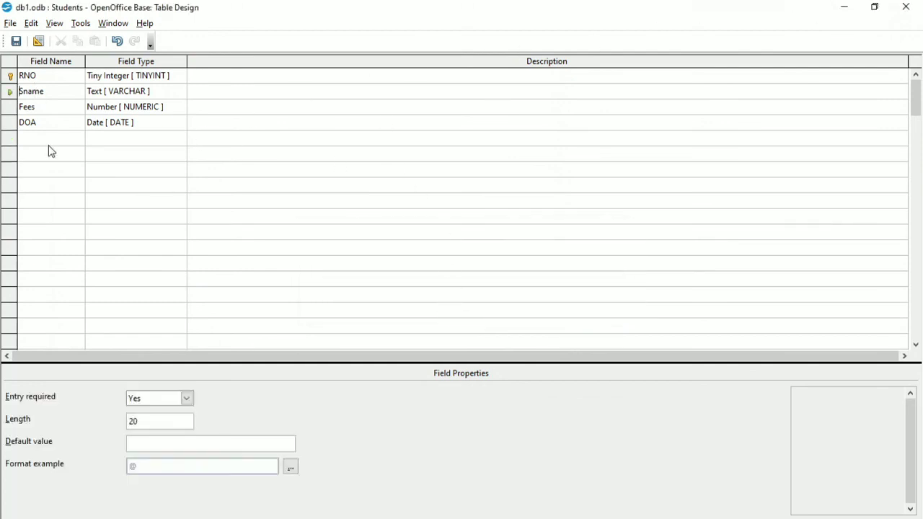
left_click(187, 399)
left_click(168, 424)
left_click(905, 7)
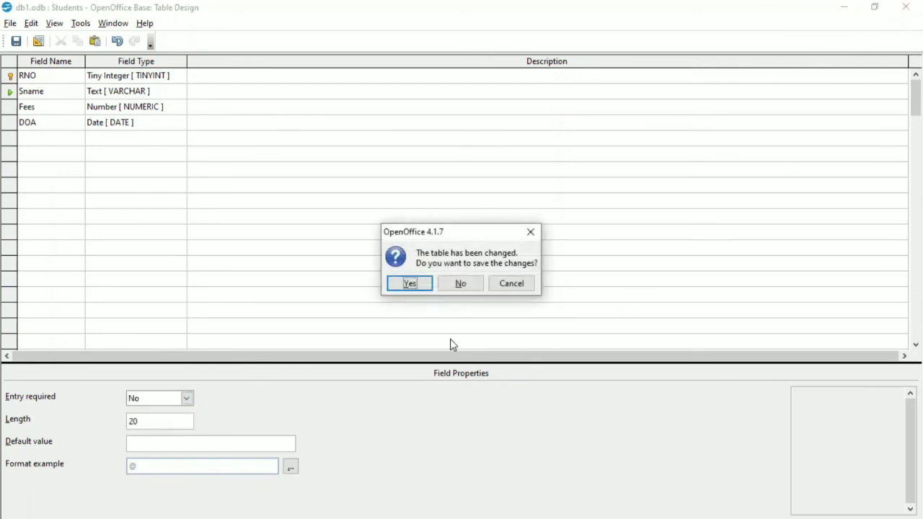
left_click(407, 284)
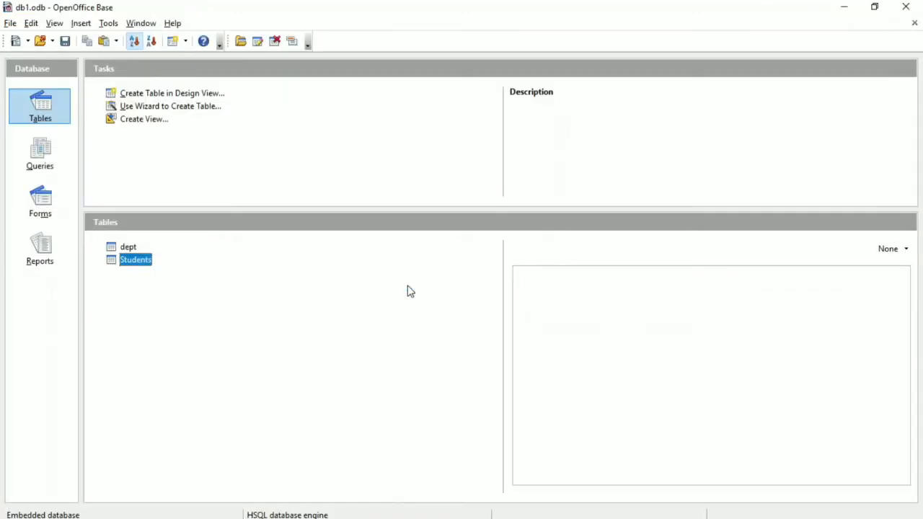
Step: Open the Students table's data and enter the student names in Sname for the records with RNO 1 and 2
double_click(146, 264)
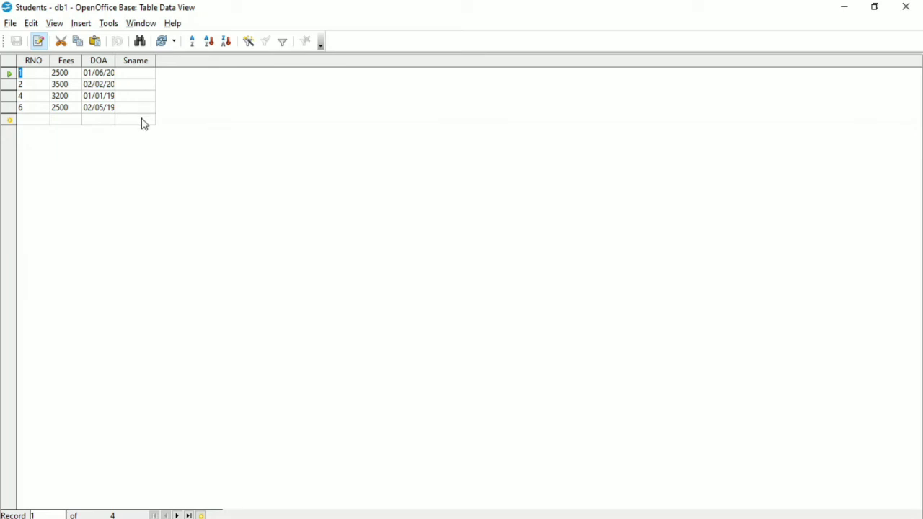
left_click(142, 74)
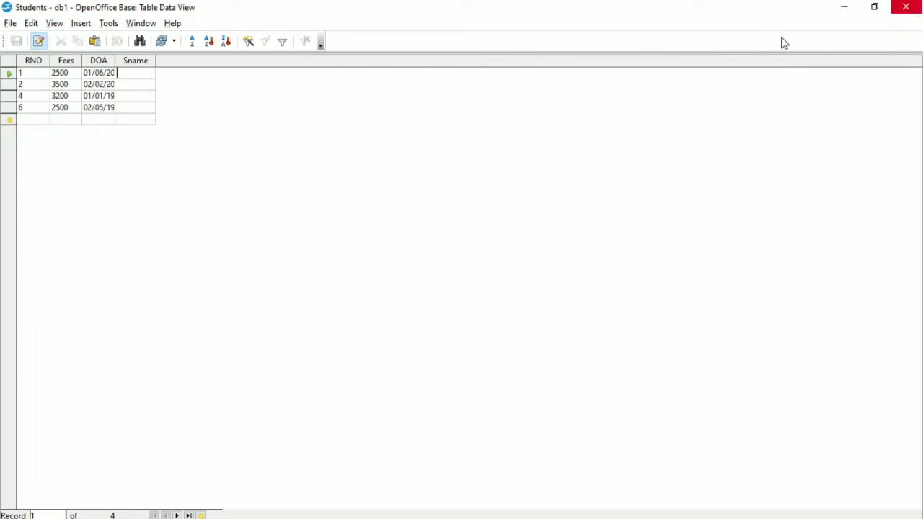
type("A")
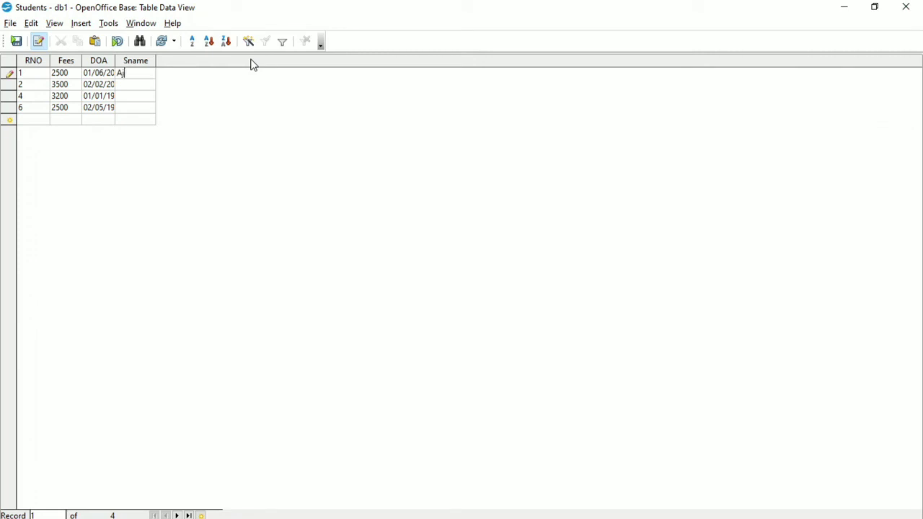
type("jay")
left_click(139, 88)
type("Amit")
Step: Enter the student names for the records with RNO 4 and 6, and save and close the table data
left_click(134, 94)
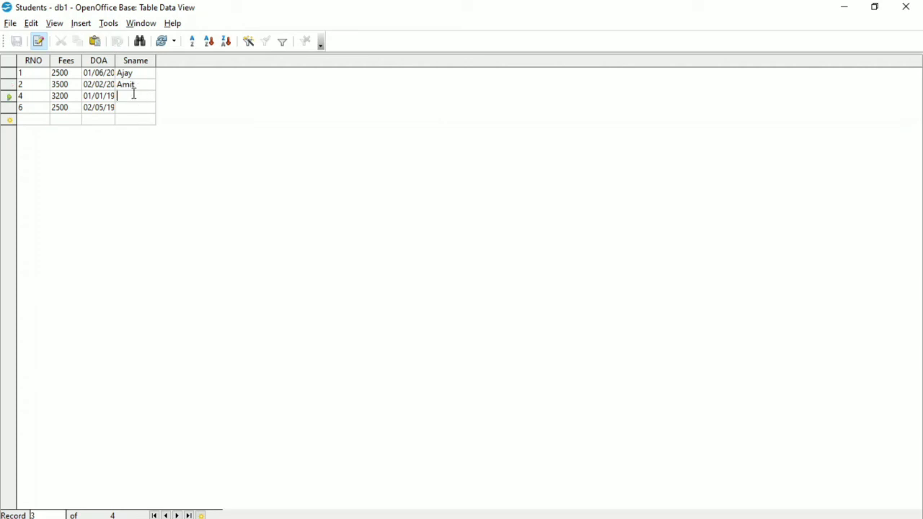
type("Bhavin")
left_click(139, 108)
type("Saurabh")
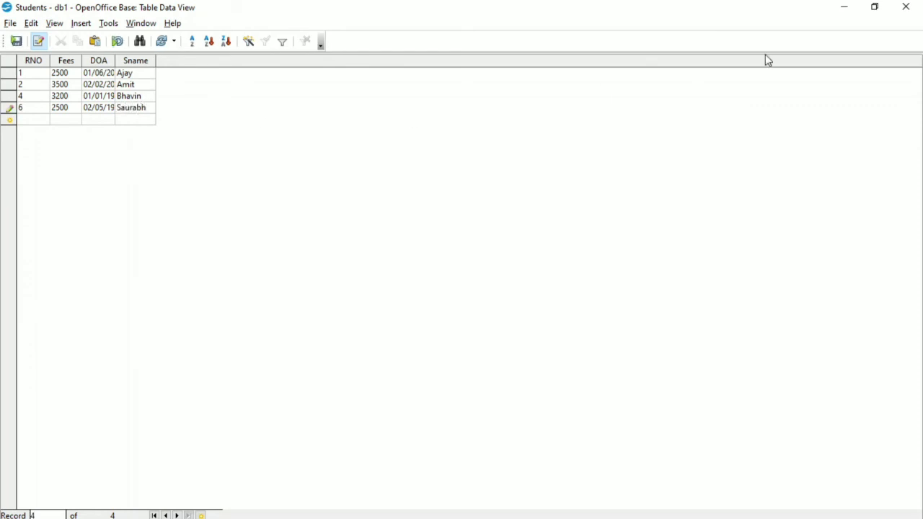
left_click(17, 41)
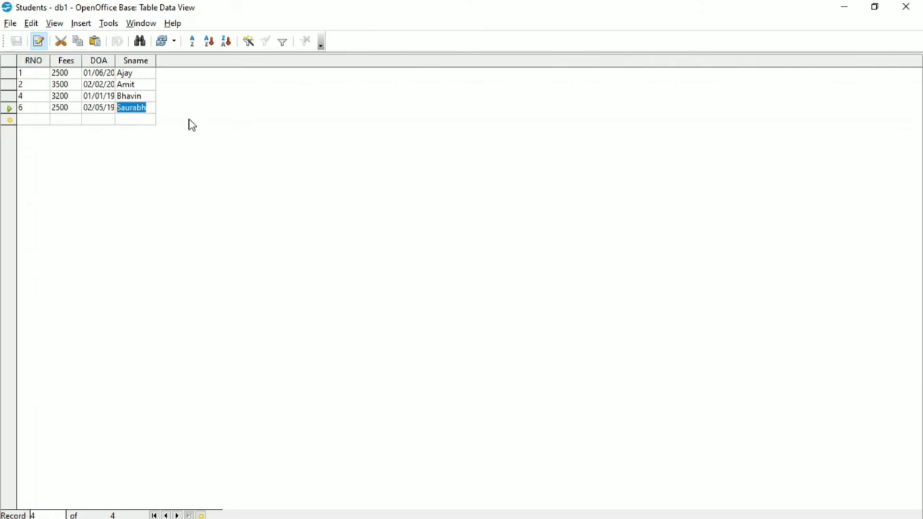
left_click(906, 7)
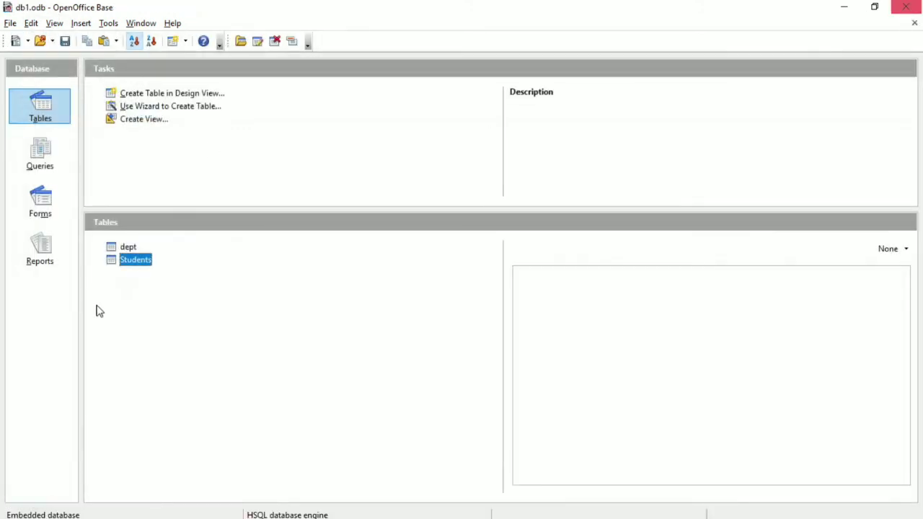
Step: Reopen the Students table's design and set the Sname field's Entry required to Yes
right_click(136, 264)
left_click(169, 349)
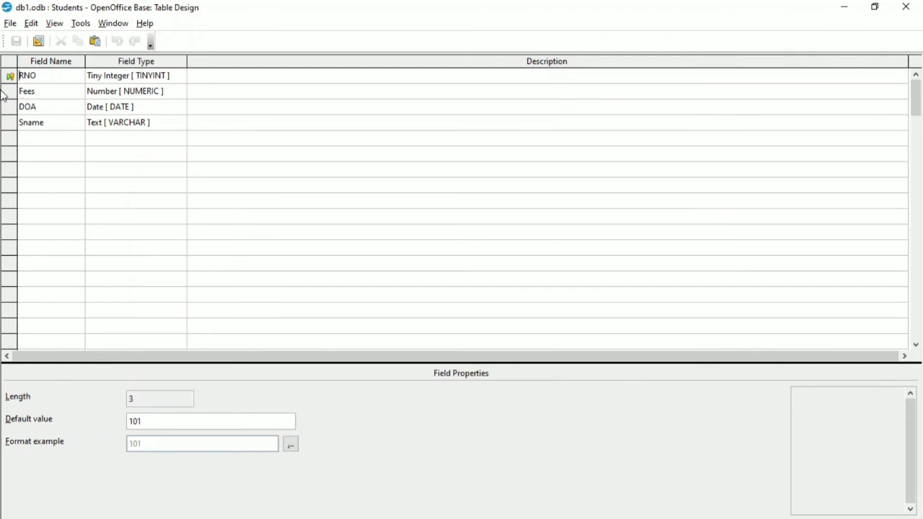
left_click(16, 123)
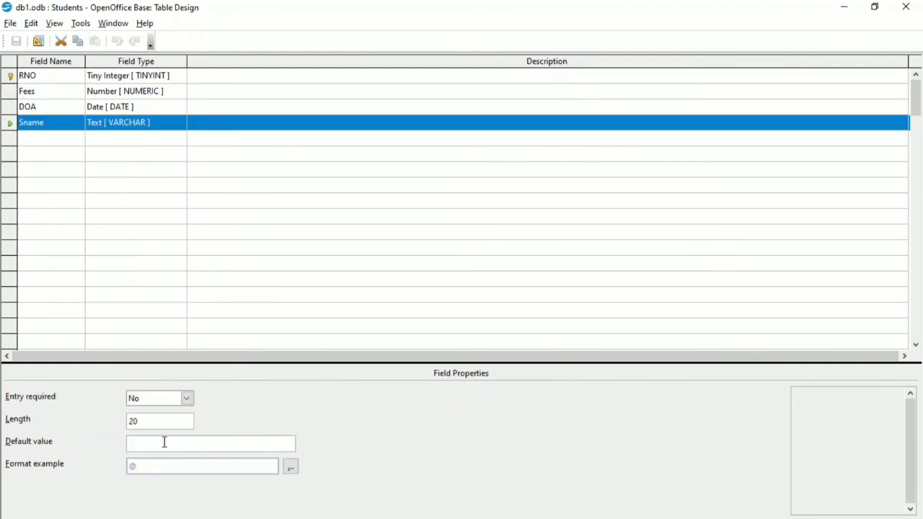
left_click(187, 399)
left_click(166, 417)
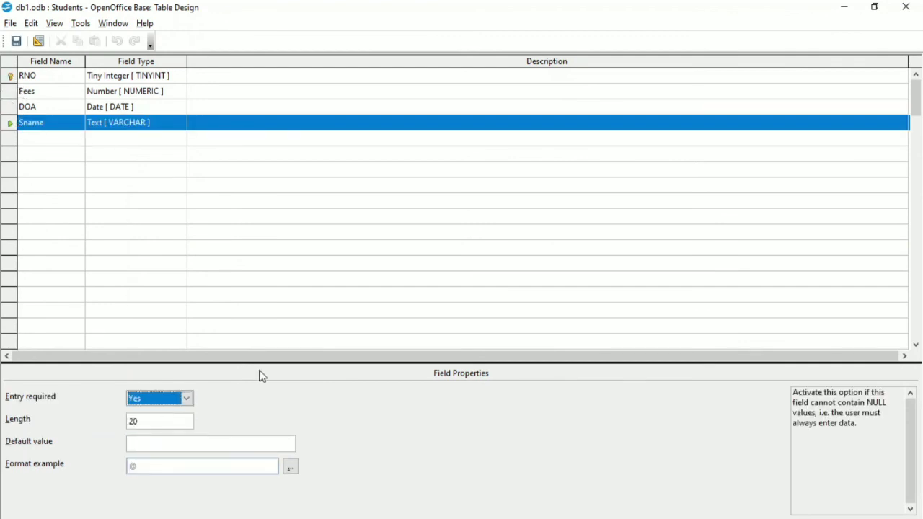
Step: Save and close the Students table design, and open the table's data
left_click(908, 13)
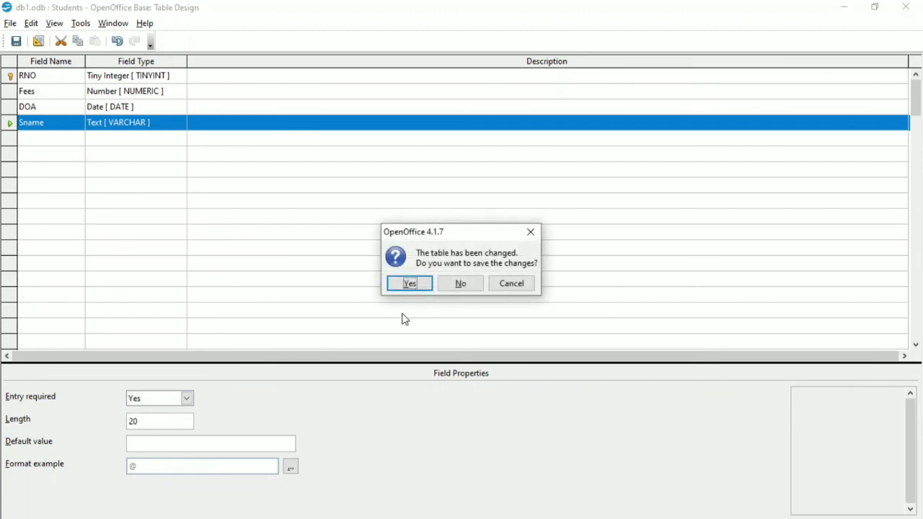
left_click(410, 282)
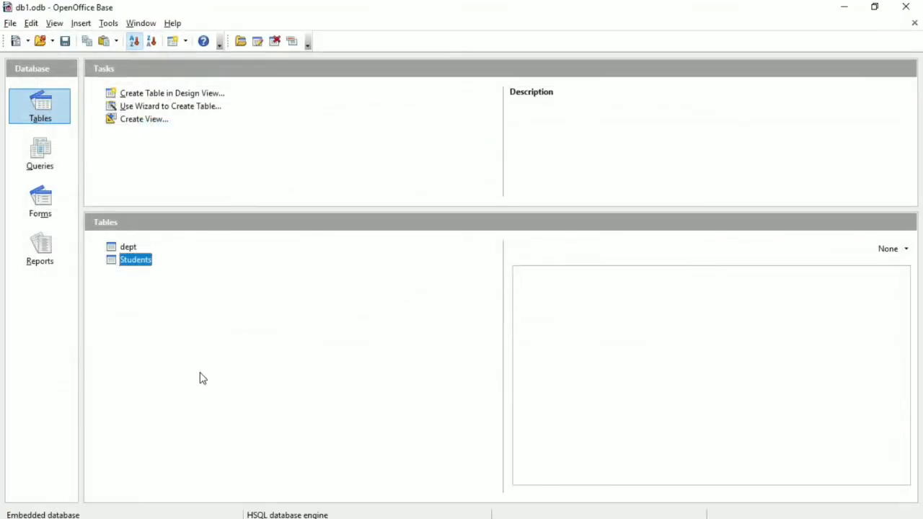
double_click(145, 266)
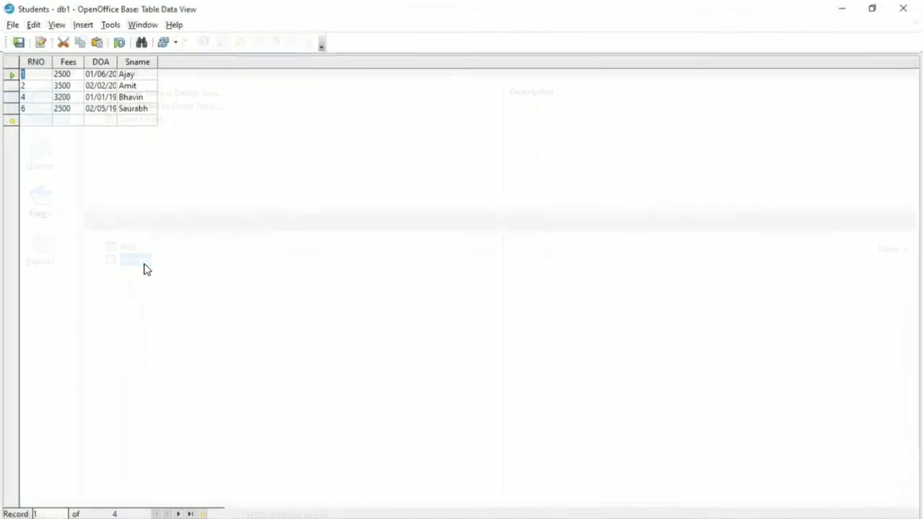
Step: Begin a new record with the default RNO 101, Fees 3500 and DOA 02/05/2019
left_click(28, 111)
left_click(39, 121)
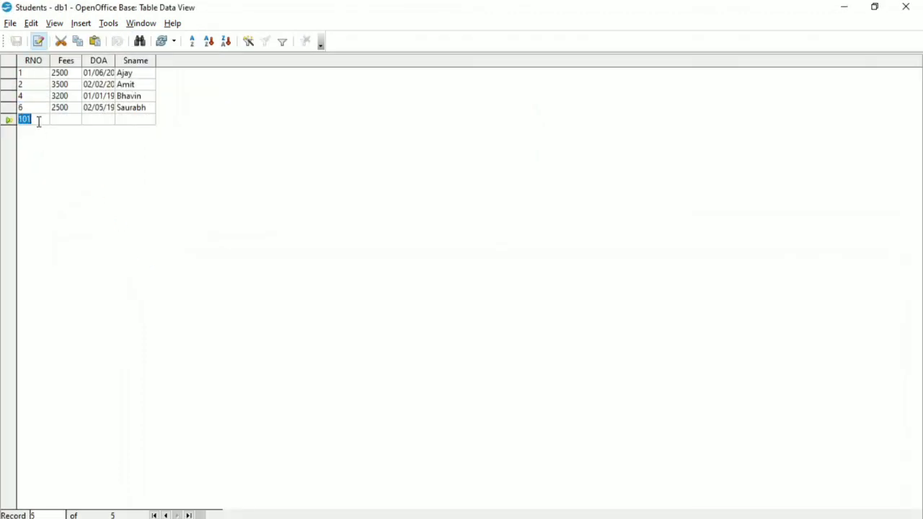
key("Tab")
type("3500")
key("Tab")
type("02/05/2019")
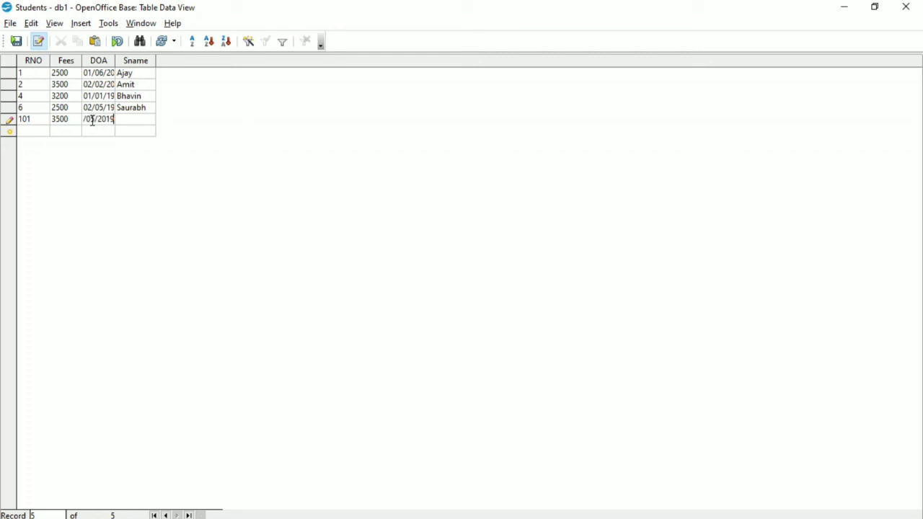
Step: Try to store the new record with its Sname left empty
left_click(141, 121)
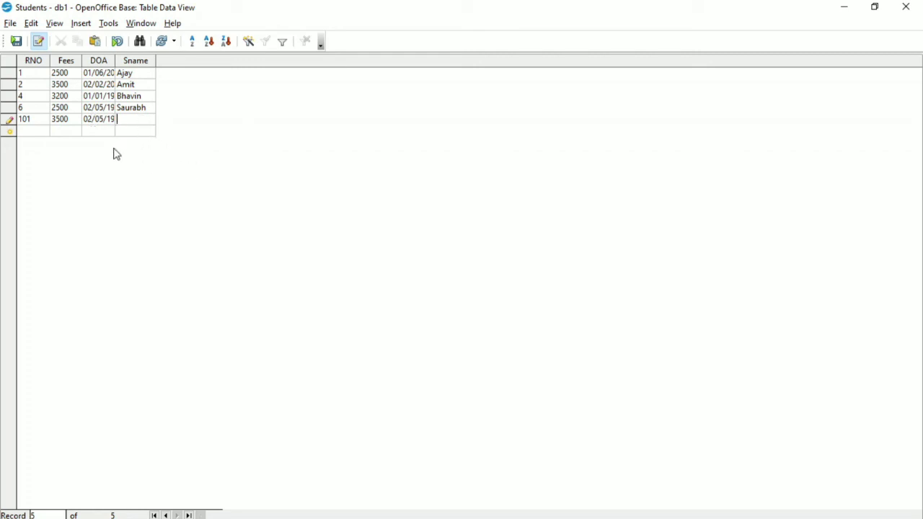
left_click(31, 134)
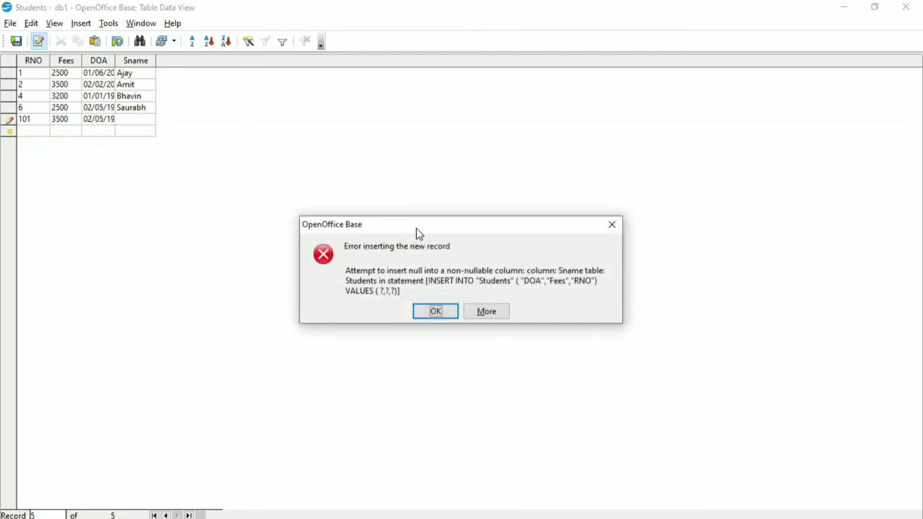
left_click_drag(416, 228, 375, 189)
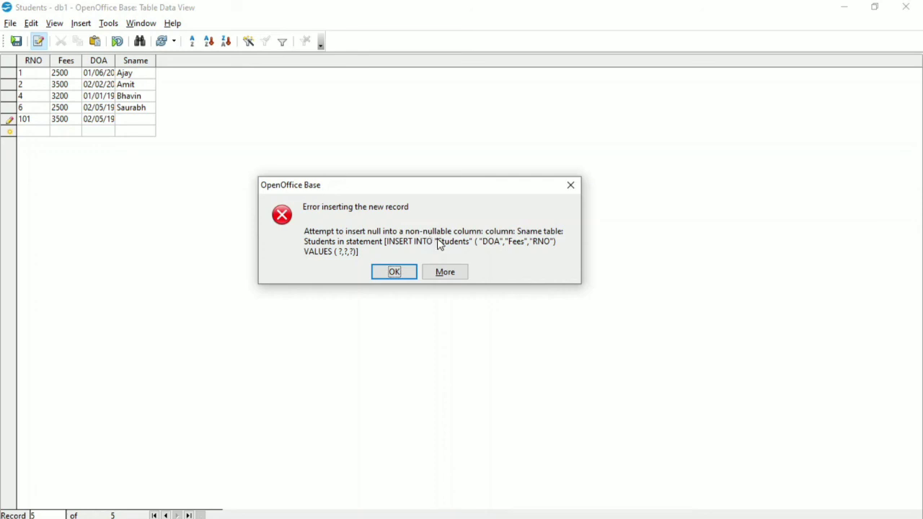
left_click(394, 272)
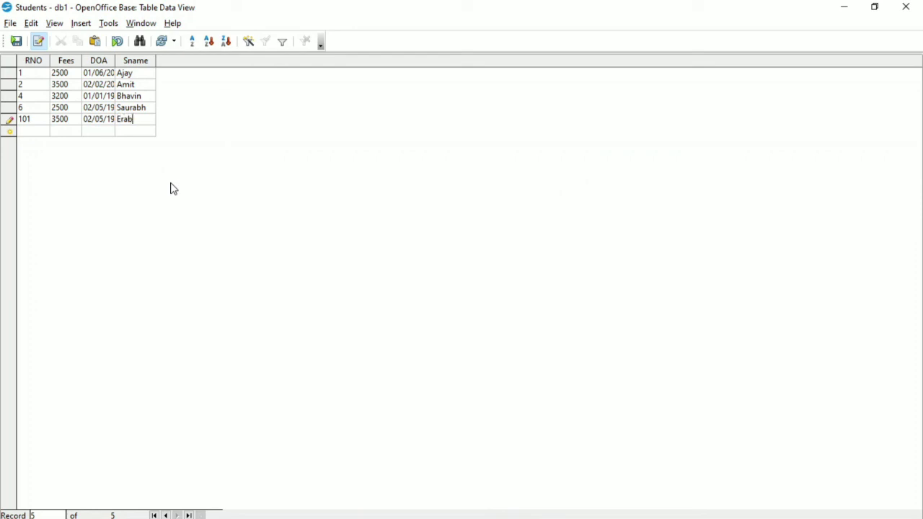
Step: Enter the student's name in Sname for the record with RNO 101, and save and close the table data
left_click(905, 7)
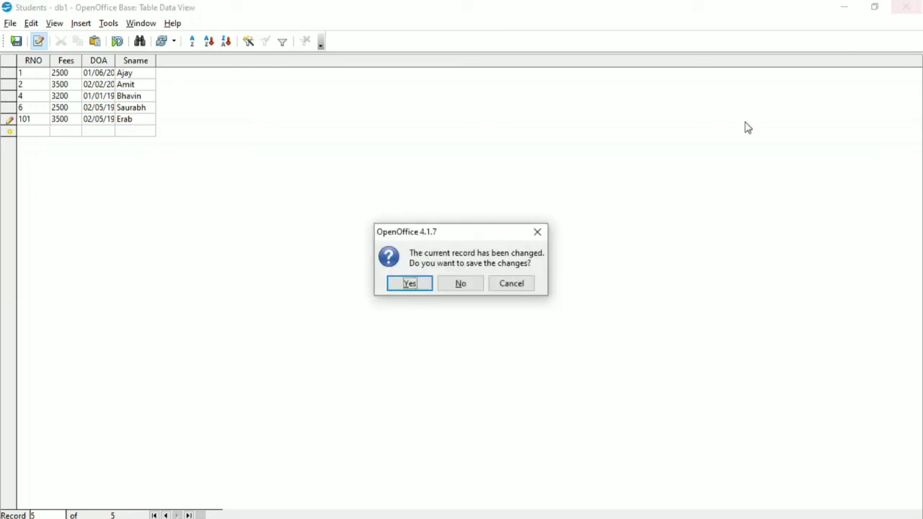
left_click(414, 288)
Step: Reopen the Students table's data and widen the DOA column to fit its dates
double_click(139, 263)
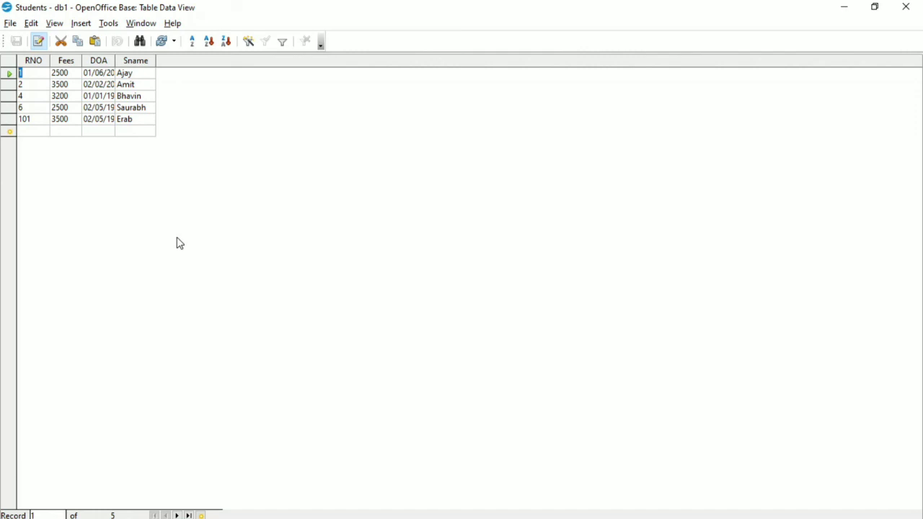
double_click(114, 61)
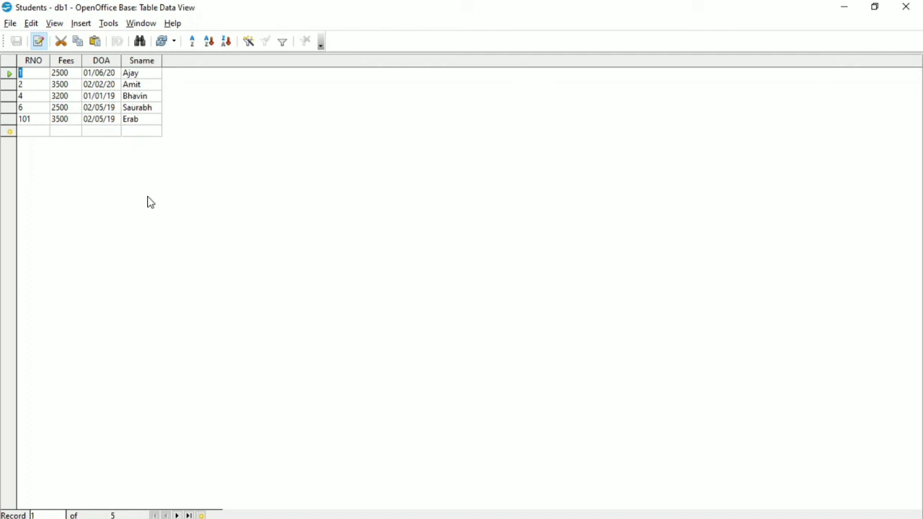
Step: Sort the student records by Fees in ascending order and again in descending order
left_click(63, 62)
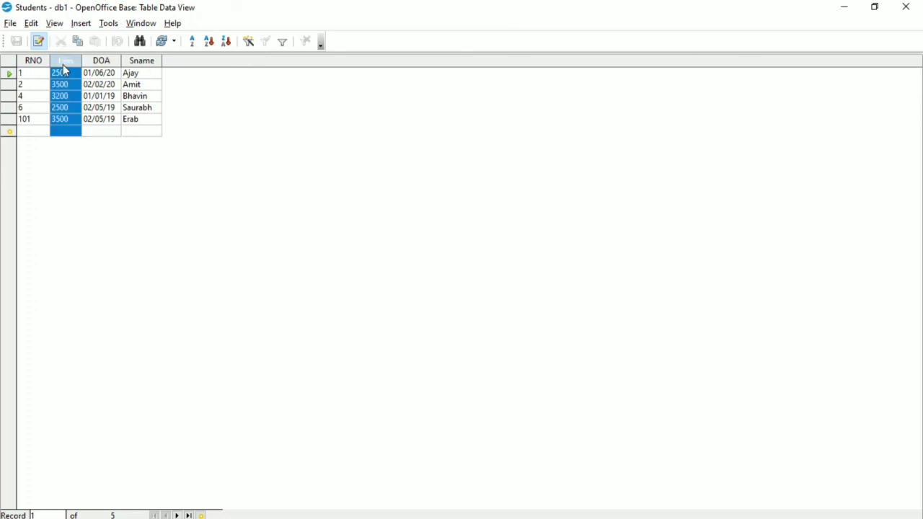
left_click(208, 42)
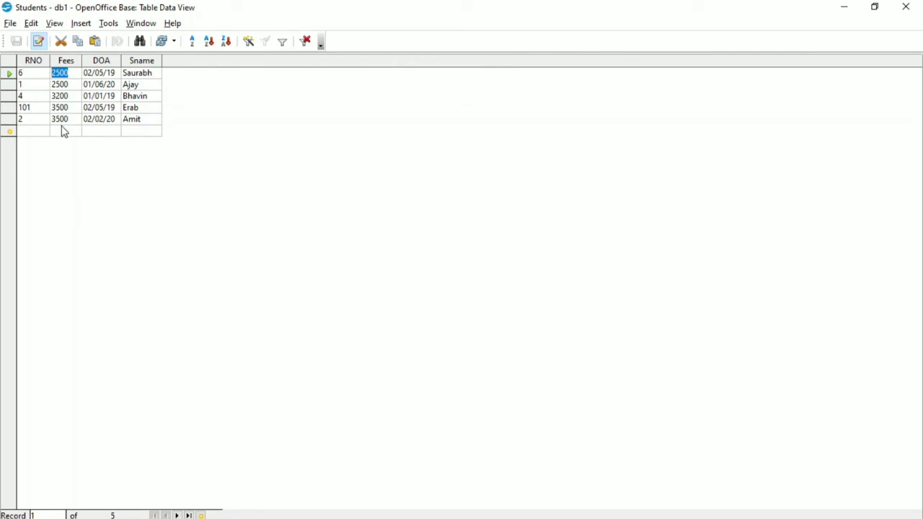
left_click(72, 62)
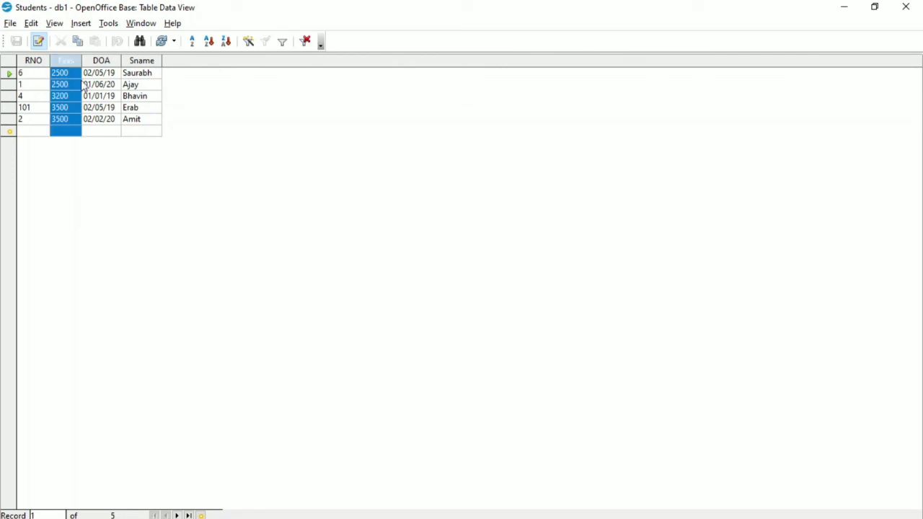
left_click(226, 42)
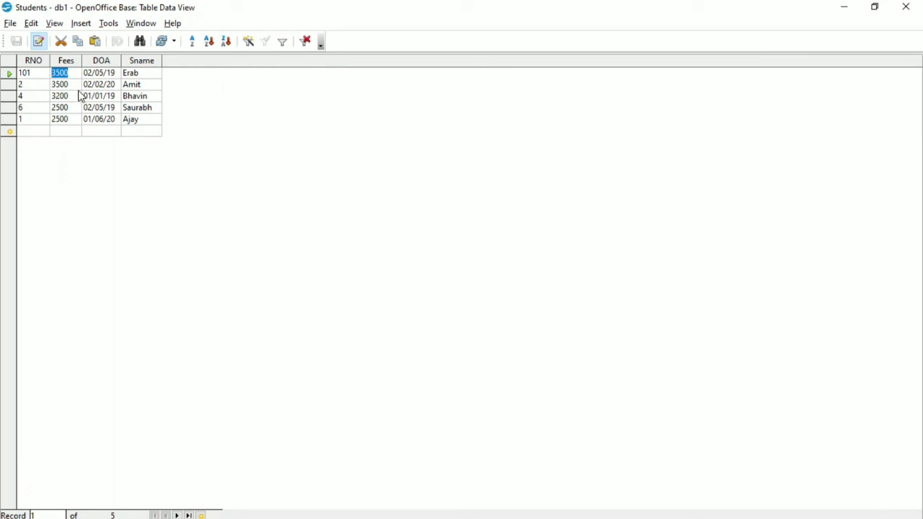
Step: Set the table's sort order to RNO ascending instead of Fees descending
left_click(65, 61)
left_click(37, 85)
left_click(193, 42)
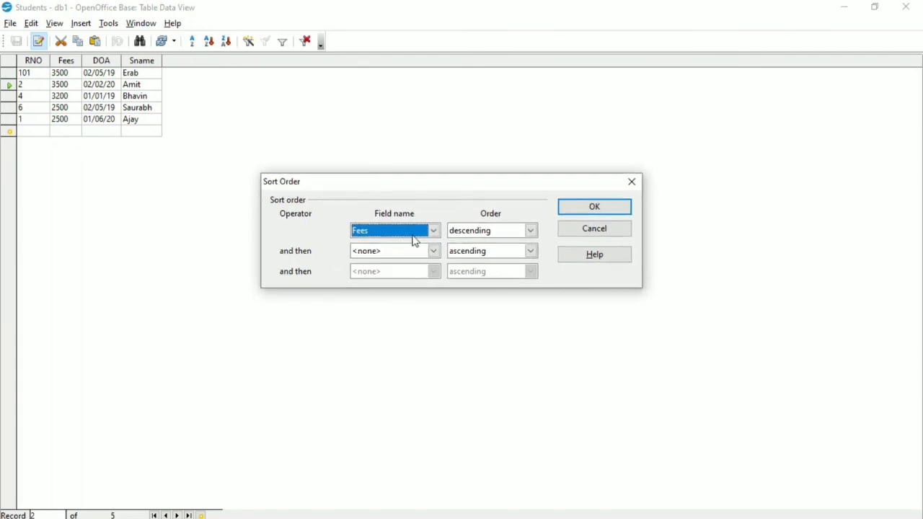
left_click(432, 231)
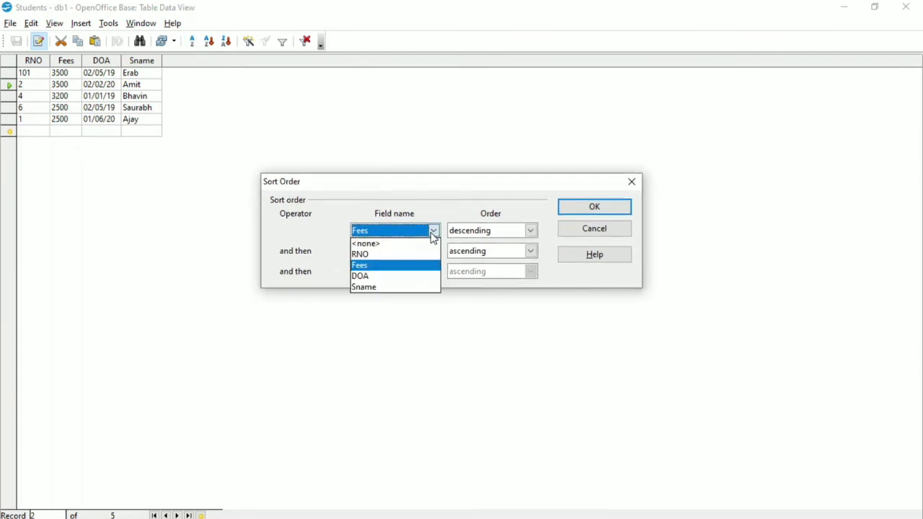
left_click(400, 255)
left_click(531, 231)
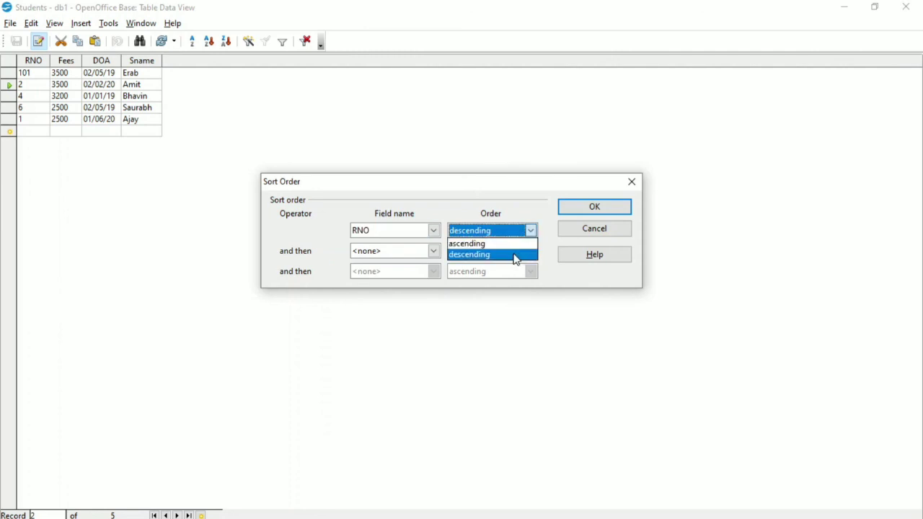
left_click(509, 246)
left_click(612, 209)
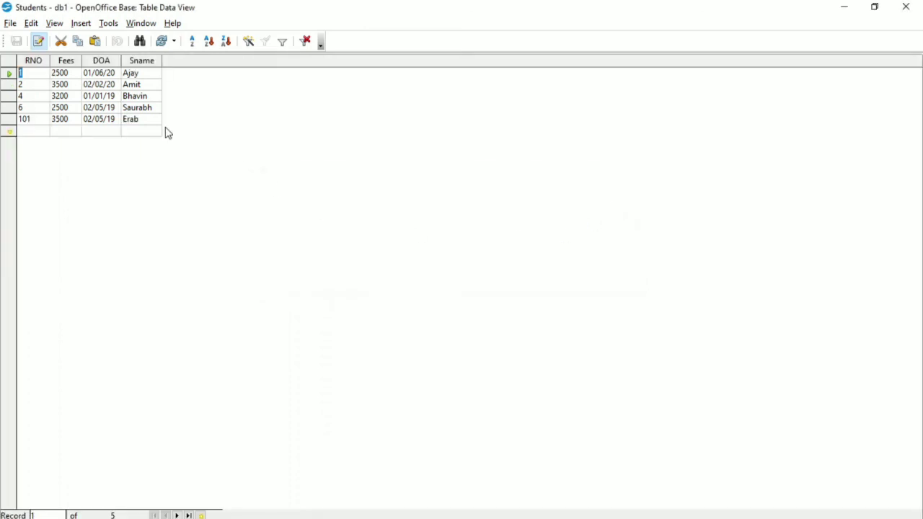